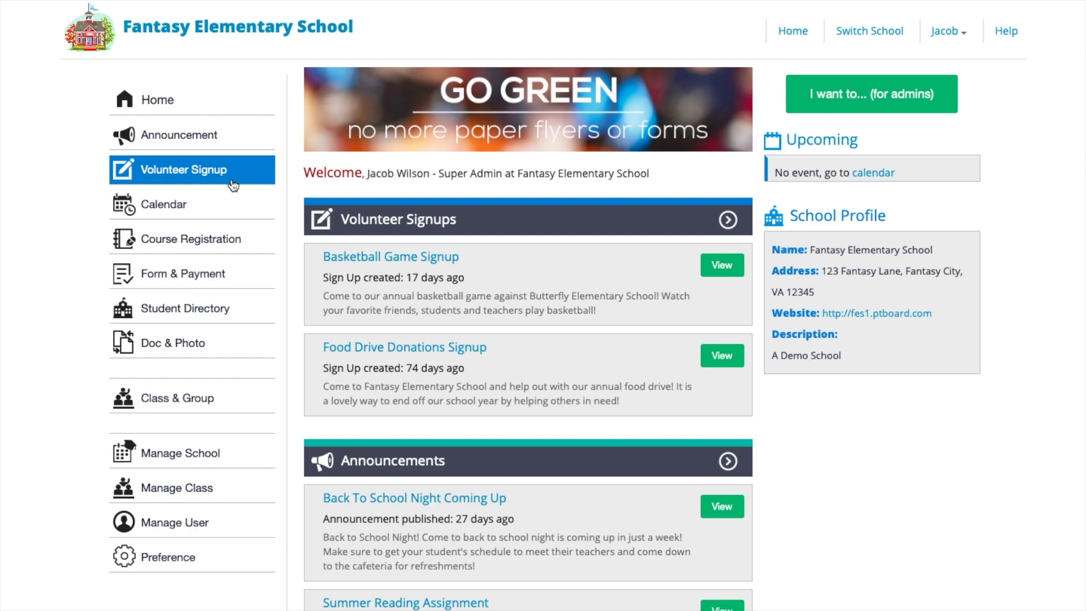
- Open Volunteer Signups to list the Basketball Game and Food Drive Donations signups
click(233, 186)
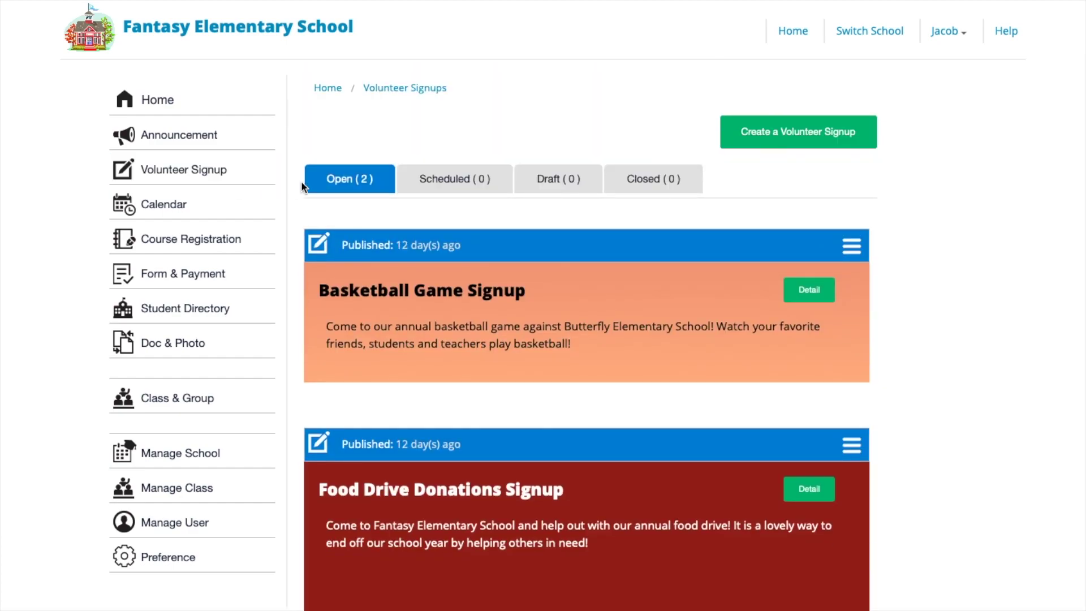
- Begin a new volunteer signup of the Single Event or Time Slot type
click(862, 146)
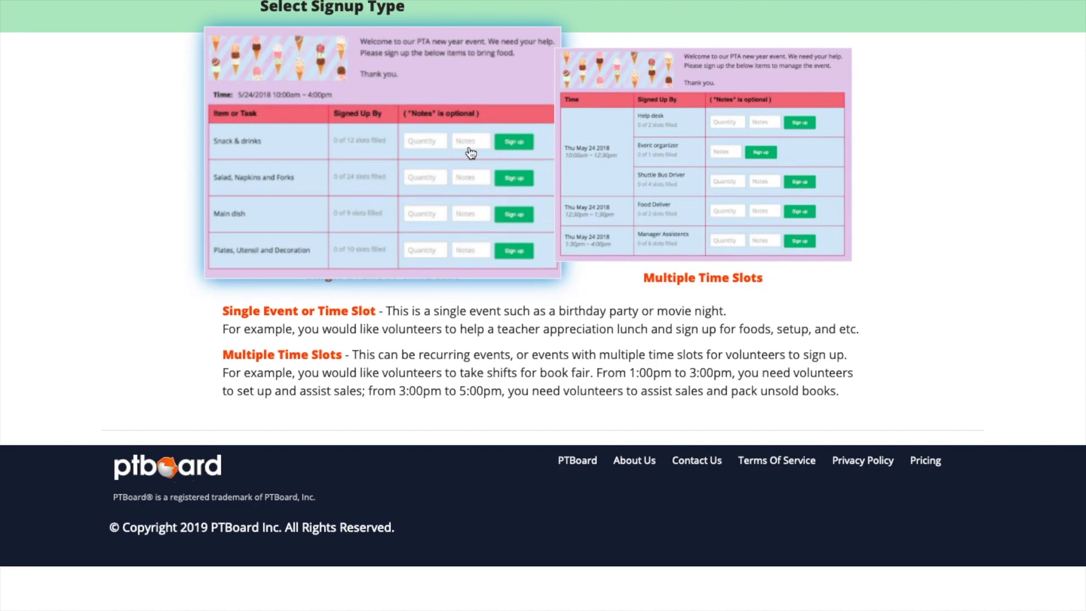
click(471, 152)
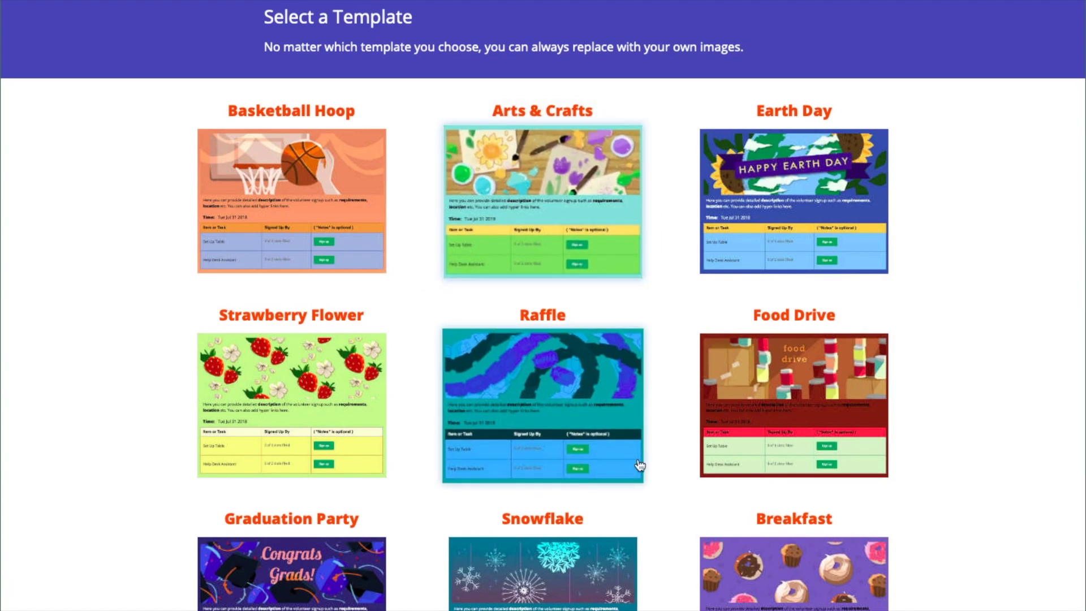
- Apply the Breakfast template and title the signup 'Back to School Potluck'
click(704, 548)
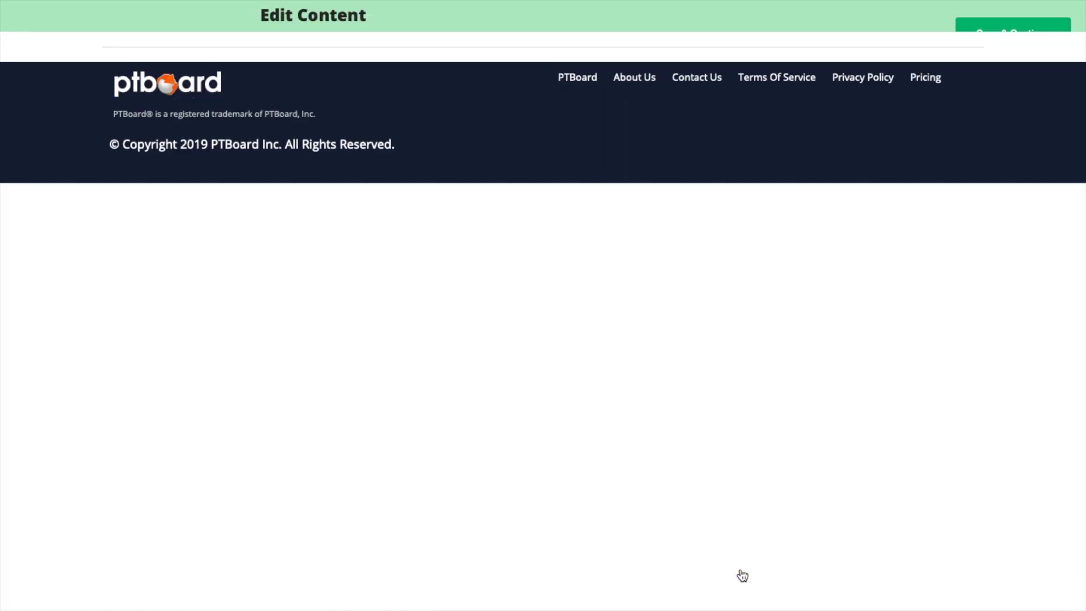
mouse_move(651, 291)
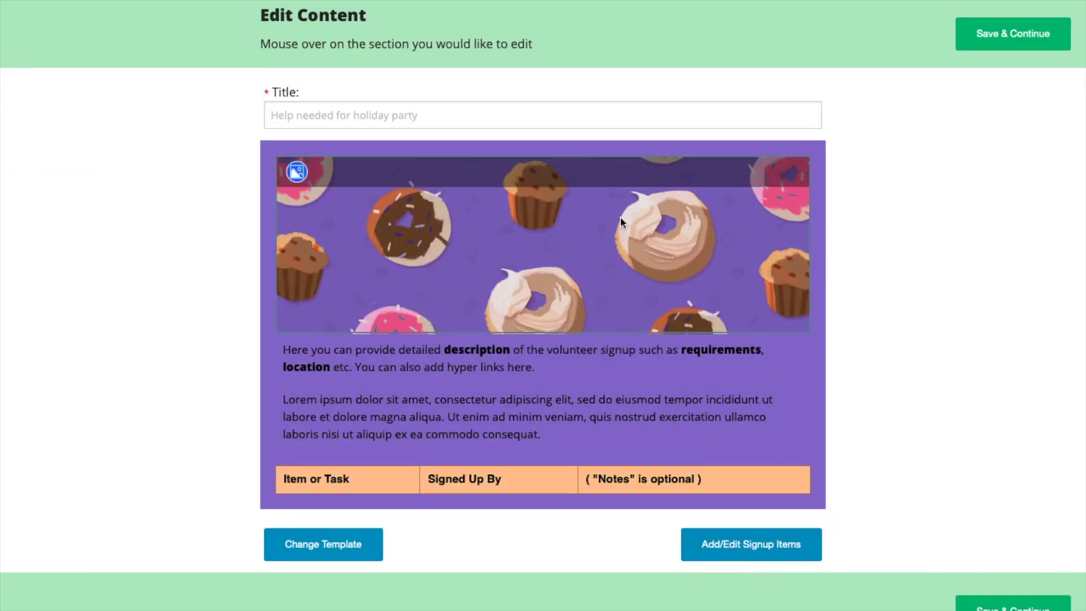
click(595, 120)
text(Back to School Potluck)
- Replace the description with 'Please sign up to bring something in! We can't wait to see everyone!' and open the item date picker
click(521, 390)
key(ctrl+a)
text(Please sign up to bring something in! We can't wait to see everyone!)
click(1045, 394)
mouse_move(378, 190)
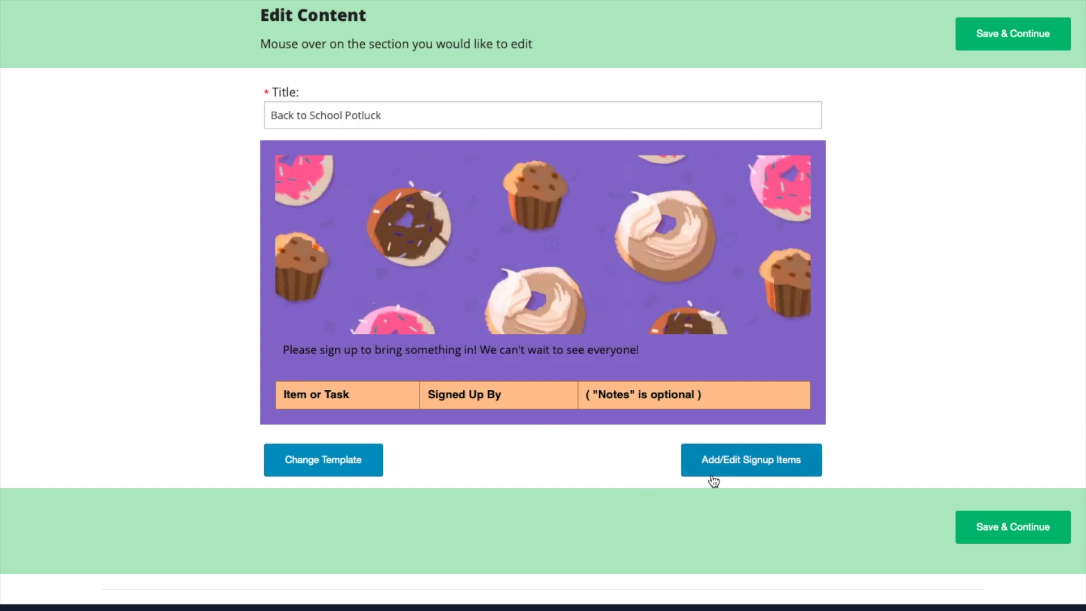
click(714, 480)
click(458, 80)
- Date the potluck August 24 and run it from 10:00 to 13:00
click(478, 195)
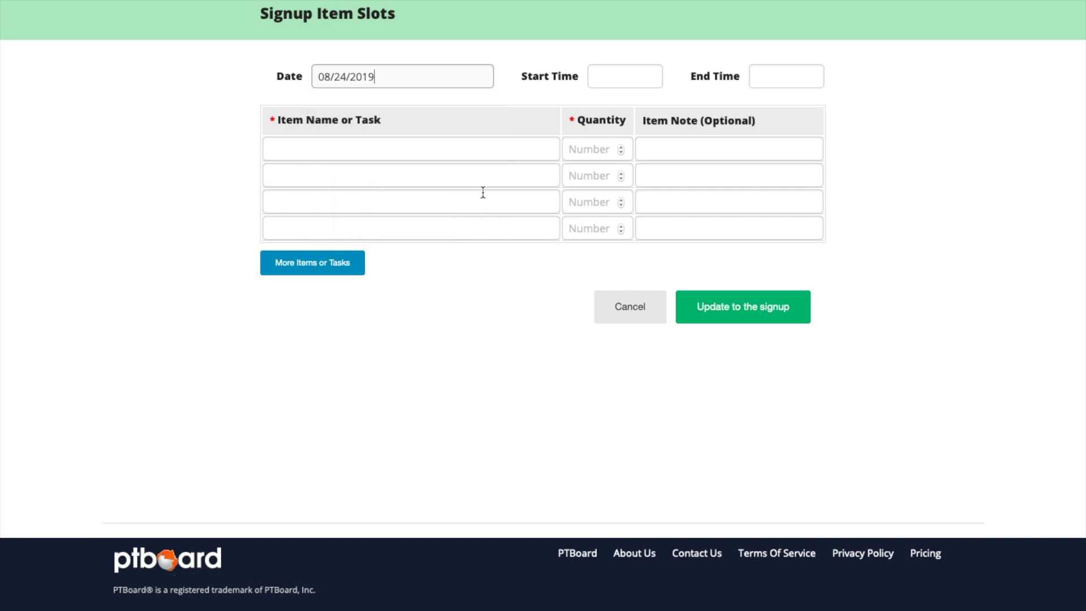
click(612, 77)
text(10:00)
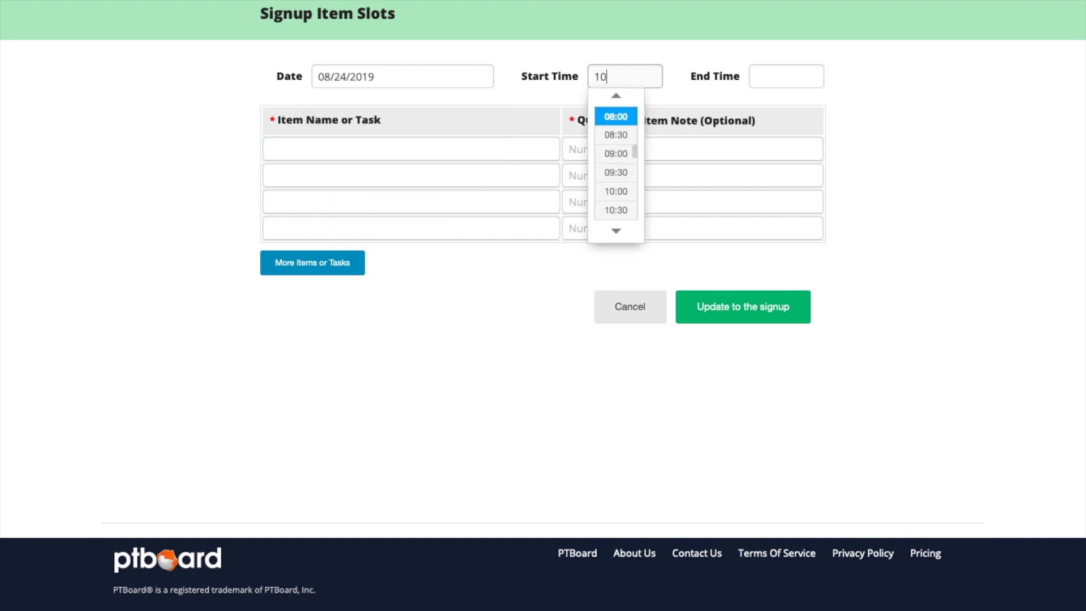
key(Tab)
text(13:00)
- Add 24 Donuts noted 'No nuts please' and 2 Mac and Cheese to the signup
click(421, 146)
text(Donuts)
click(599, 149)
text(24)
key(Tab)
text(No nuts please)
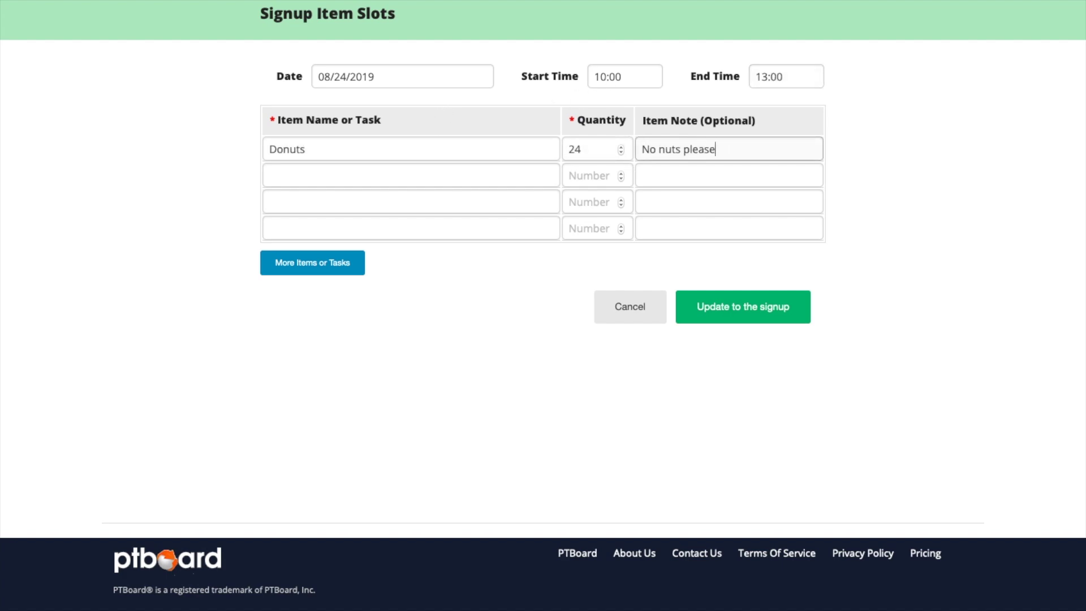
click(509, 184)
text(Mac and Cheese)
click(574, 174)
text(2)
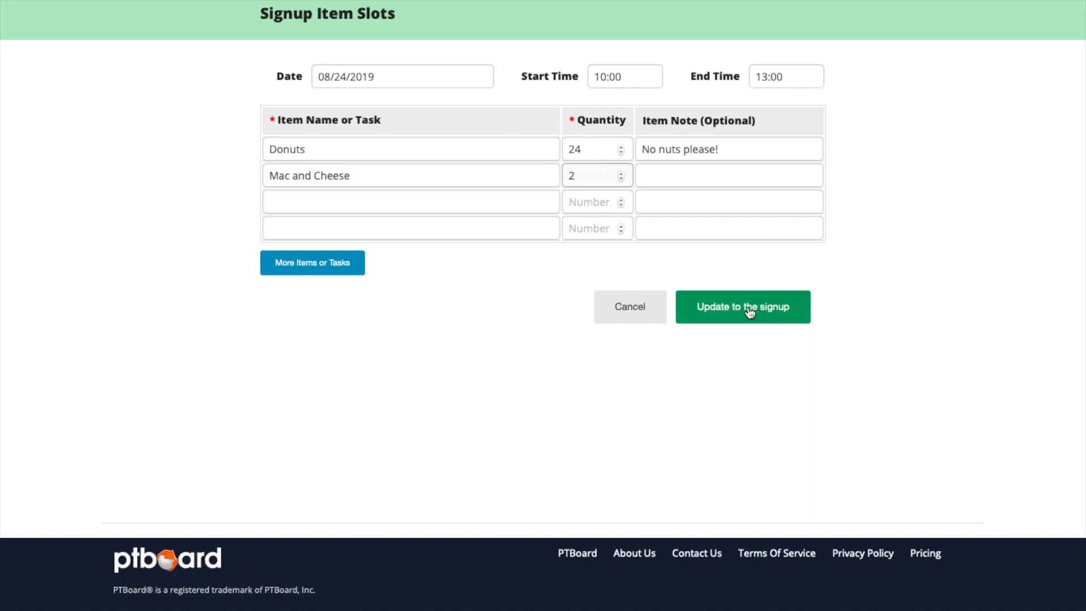
click(350, 264)
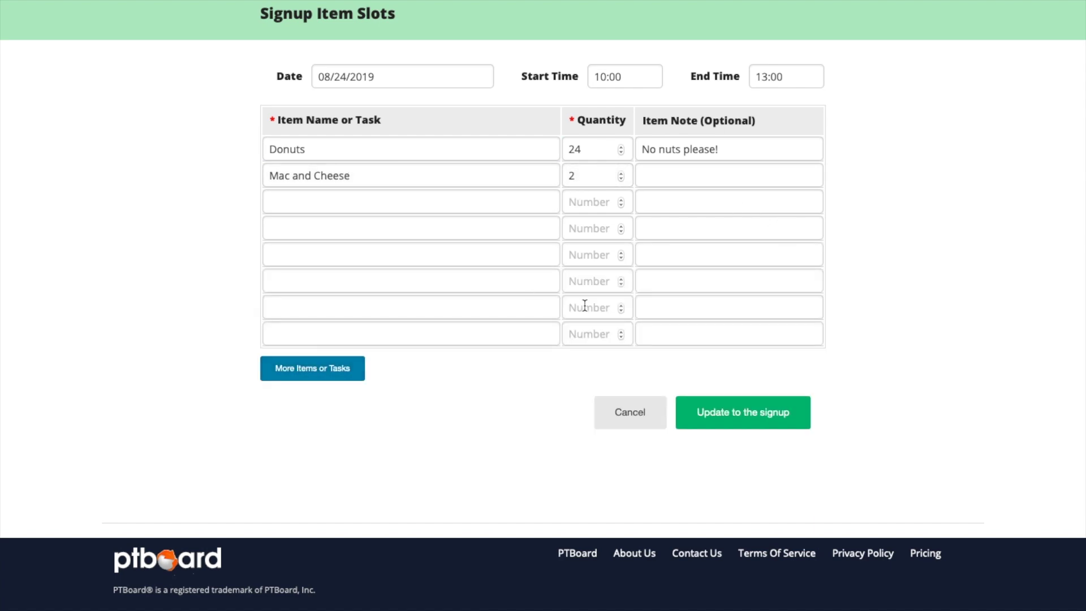
click(772, 415)
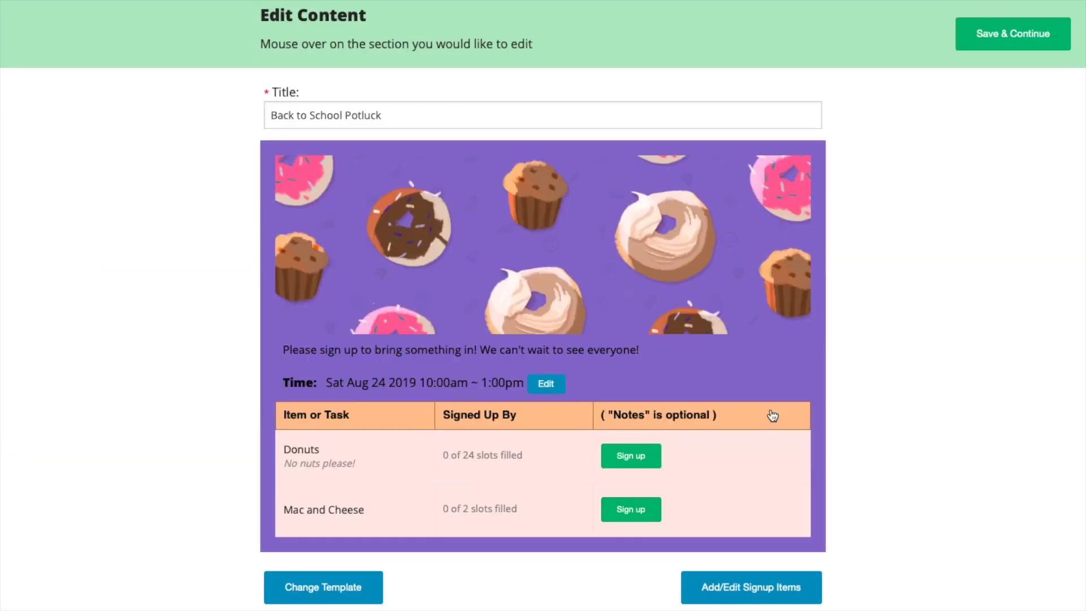
- Save the Back to School Potluck content with Save & Continue, returning Home
mouse_move(673, 498)
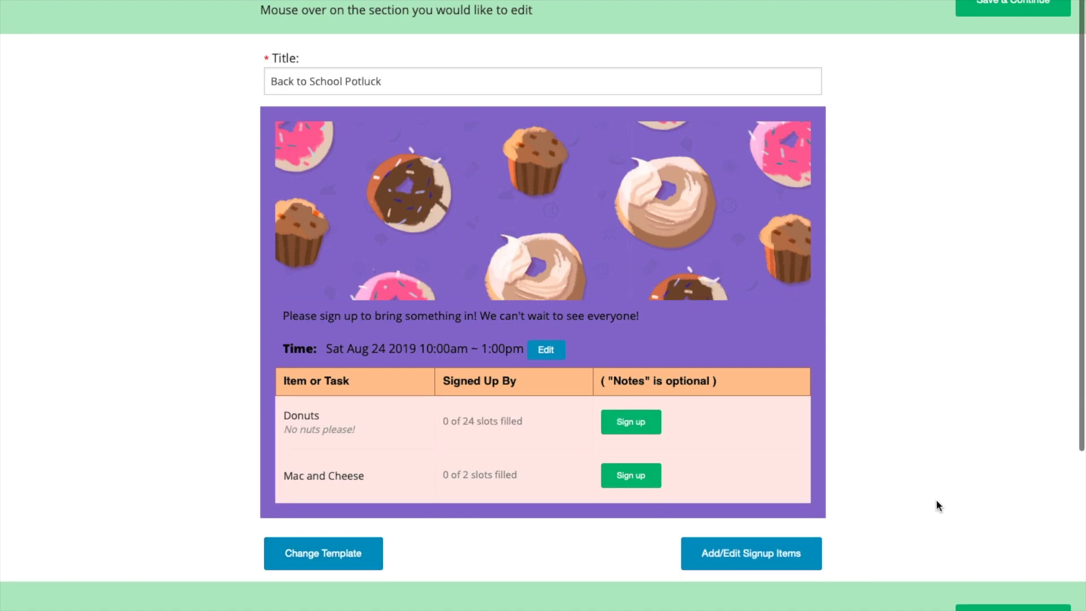
scroll(935, 500, down, 2)
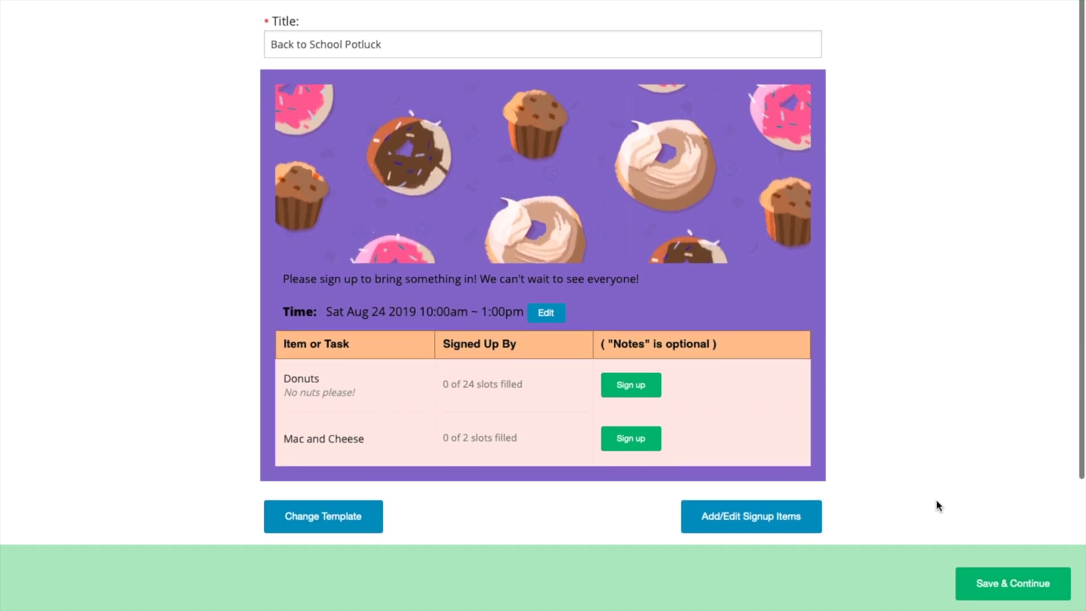
click(1000, 586)
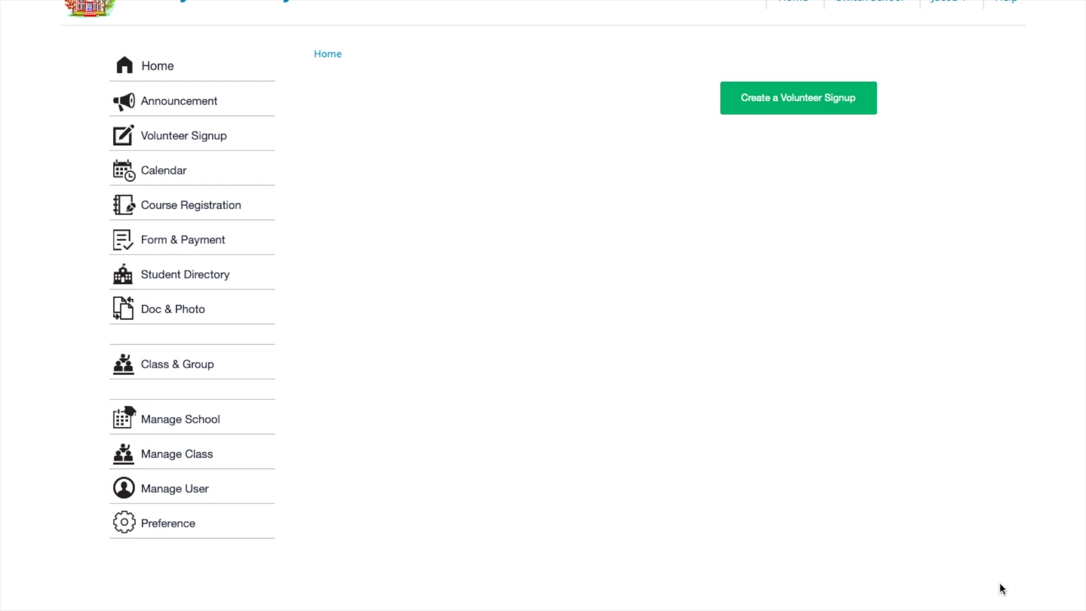
- Check the potluck draft's options menu, close it, and begin another volunteer signup
scroll(994, 363, down, 3)
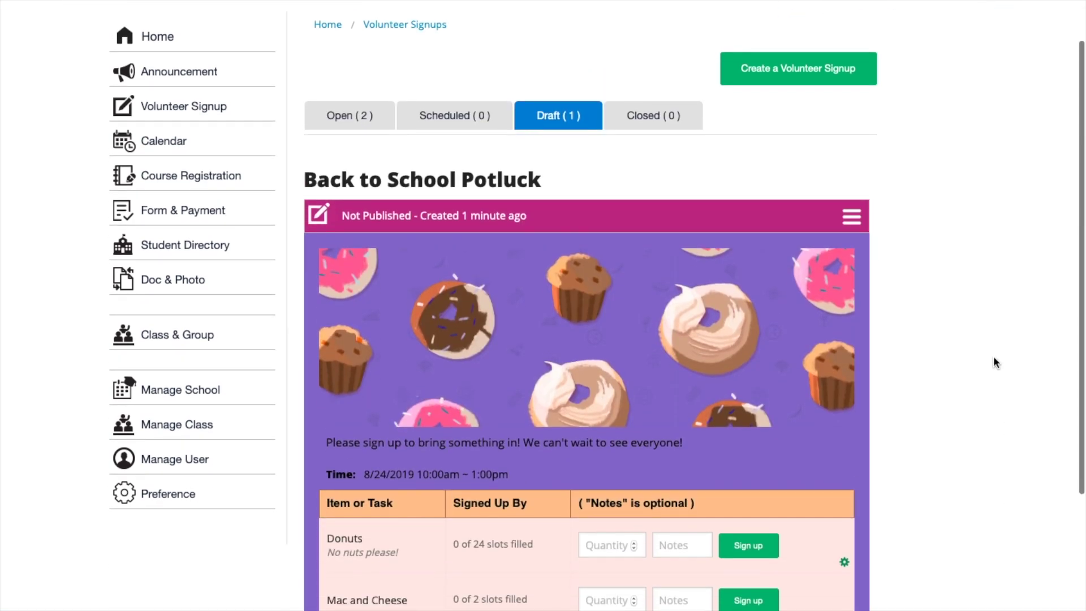
click(851, 157)
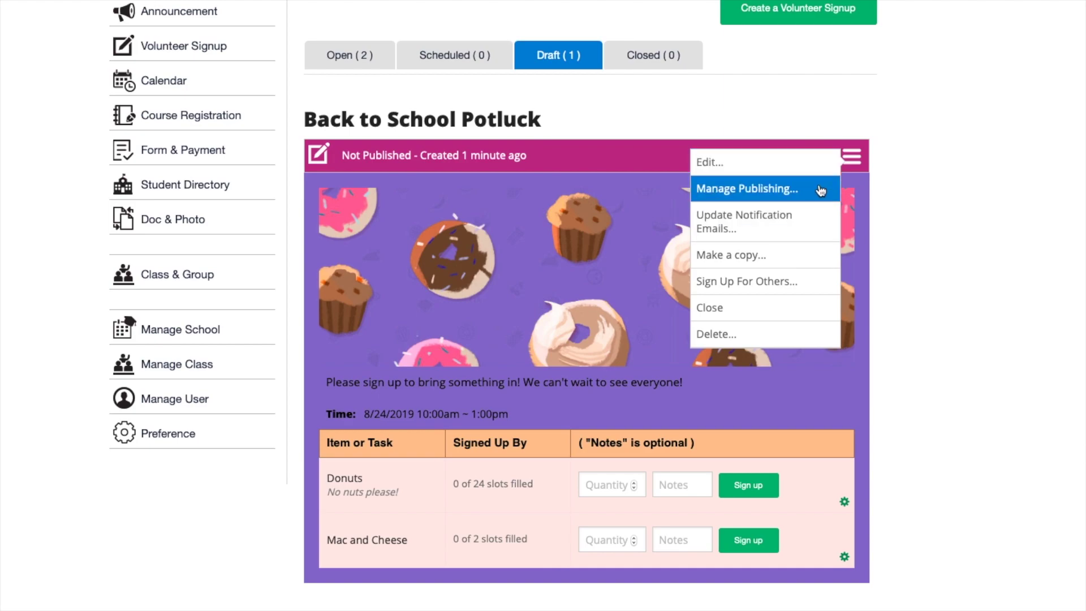
click(847, 91)
scroll(766, 99, up, 1)
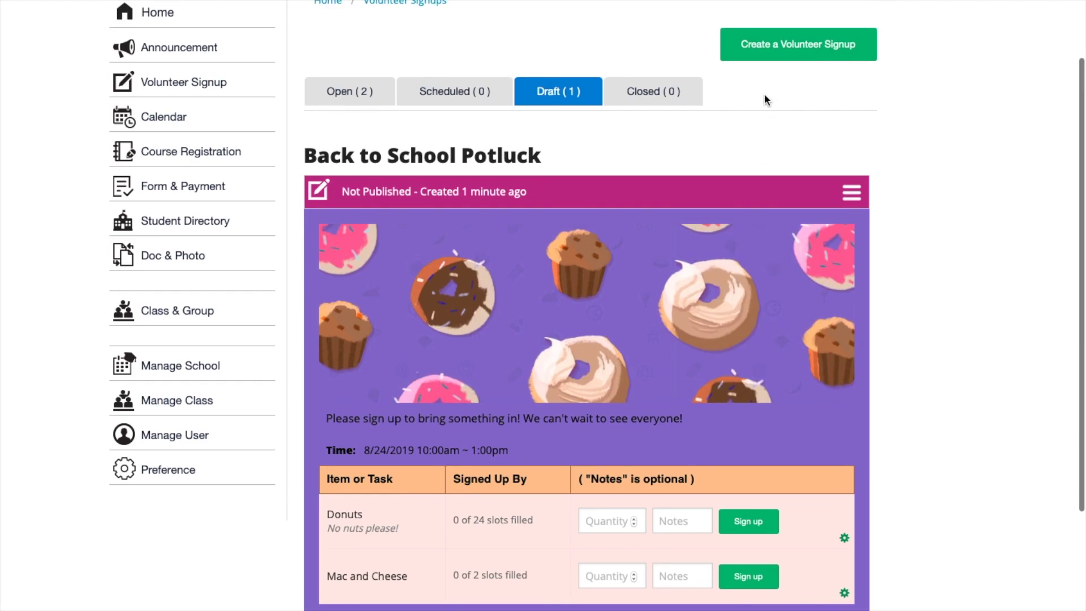
click(843, 56)
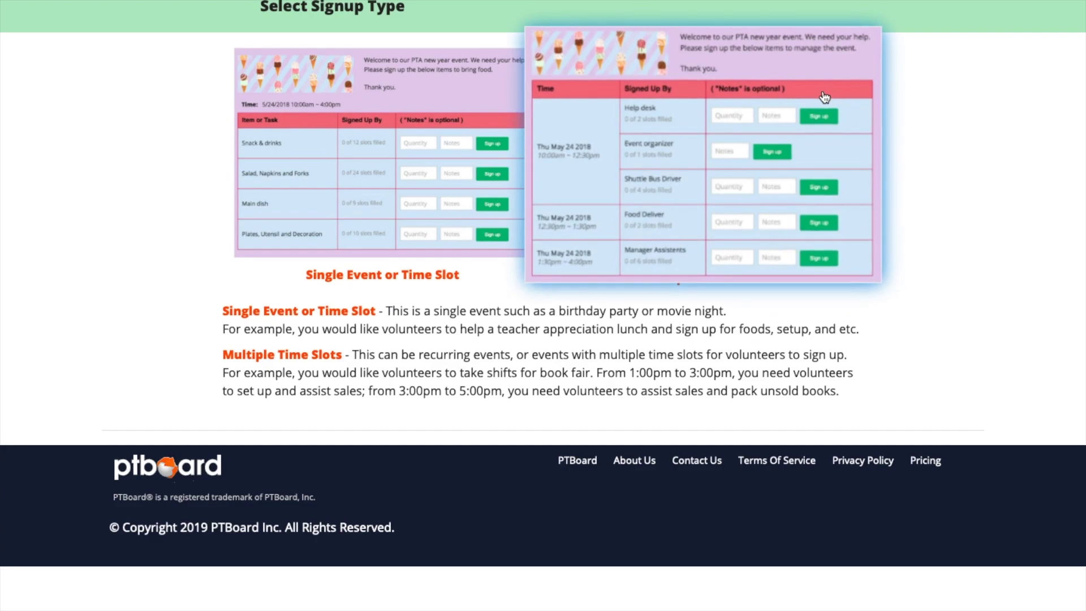
- Choose Multiple Time Slots and the chalkboard Attention template for the new signup
click(825, 100)
scroll(677, 381, down, 5)
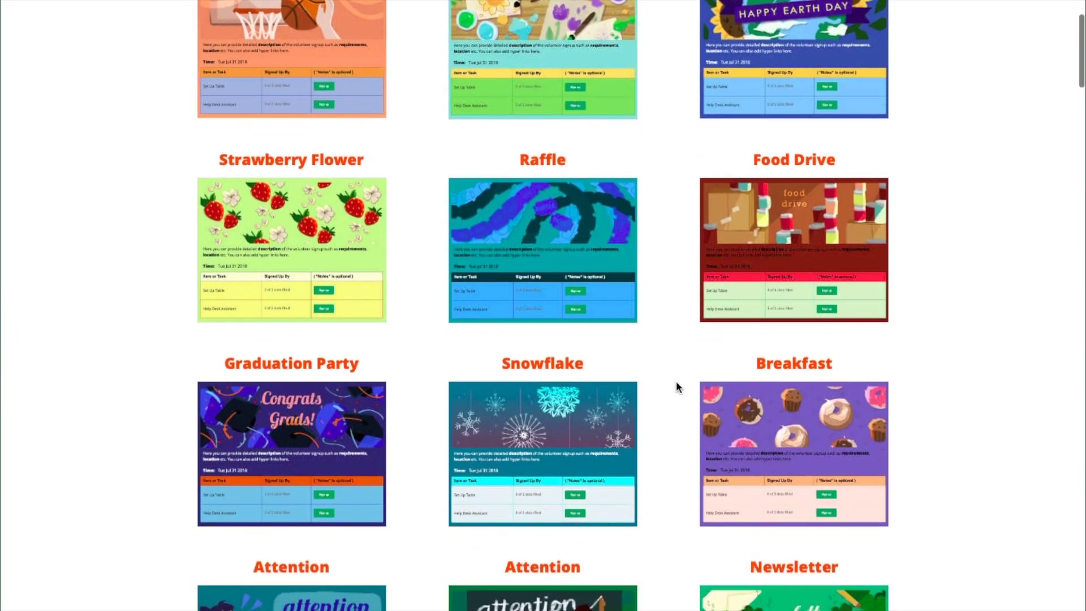
click(589, 527)
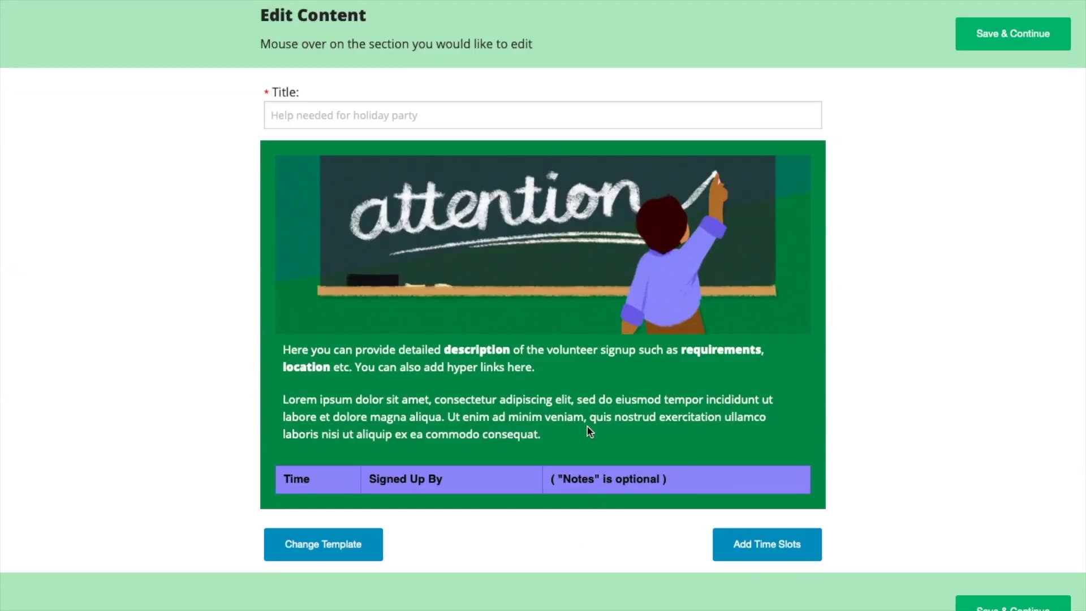
- Title it 'Bake Sale', describe 'Please volunteer at least once this year!...', and open Weekly Recurring Events
click(541, 117)
text(Bake Sale)
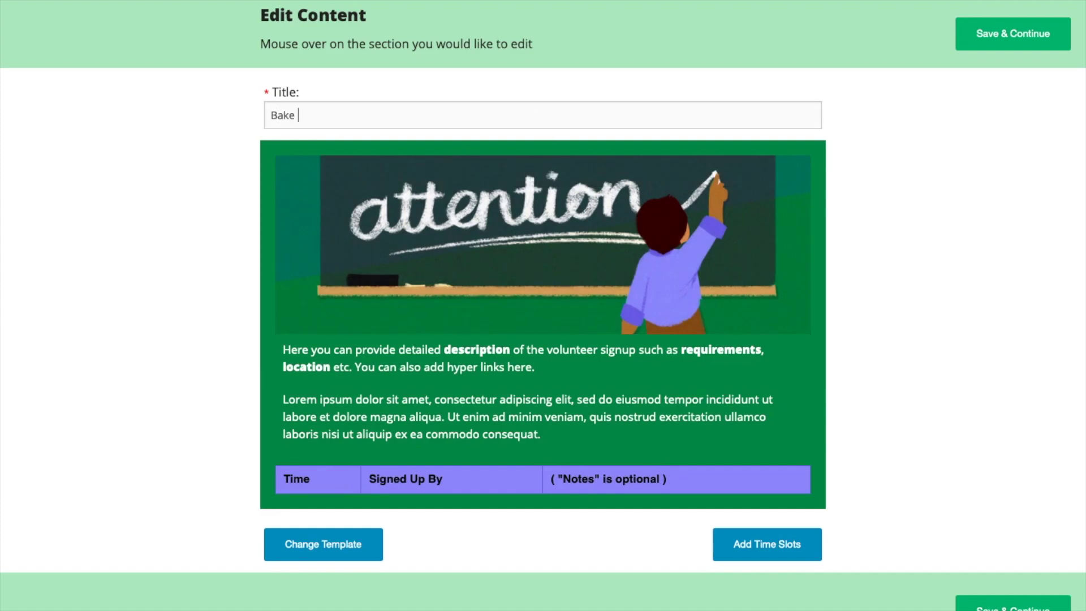
click(420, 386)
key(ctrl+a)
text(Please volunteer at least once this year! Your help is greatly appreciated.)
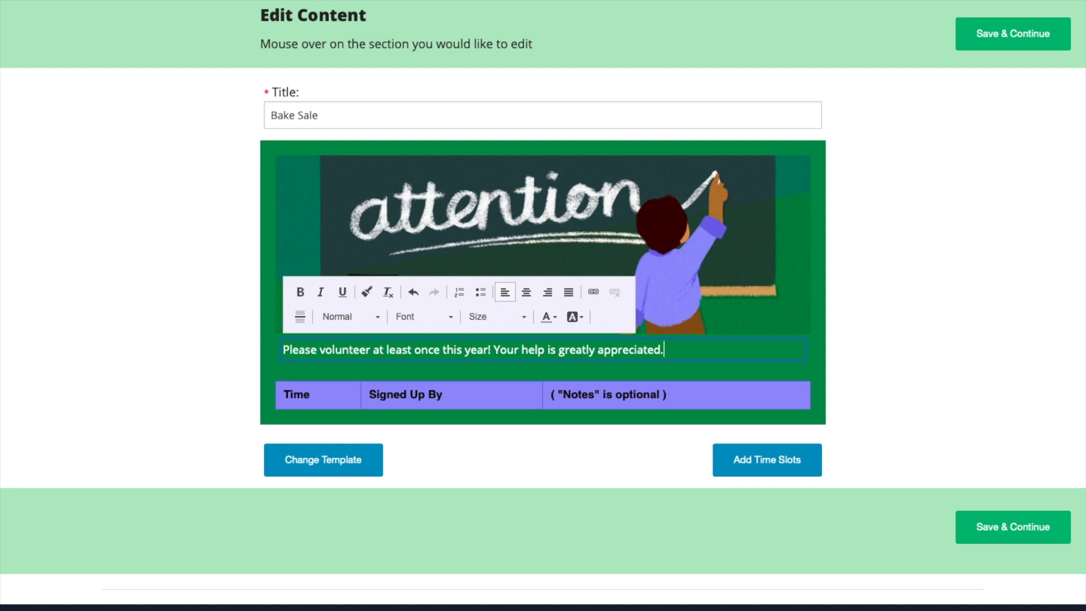
click(727, 470)
click(624, 40)
- Set the recurrence from August 17 to October 31, 2019, repeating every Friday
click(449, 173)
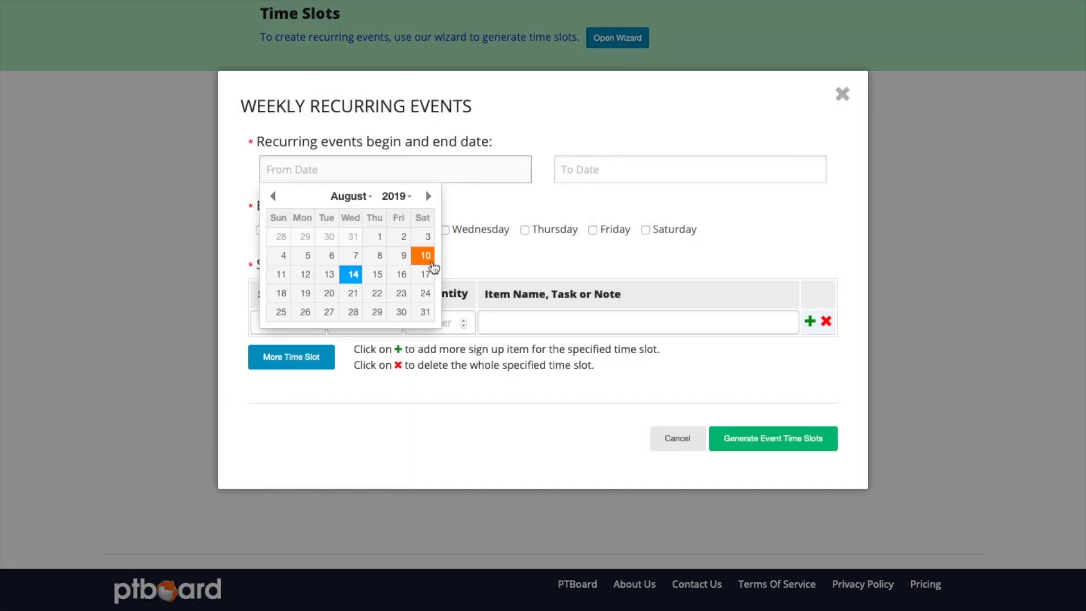
click(426, 274)
click(675, 172)
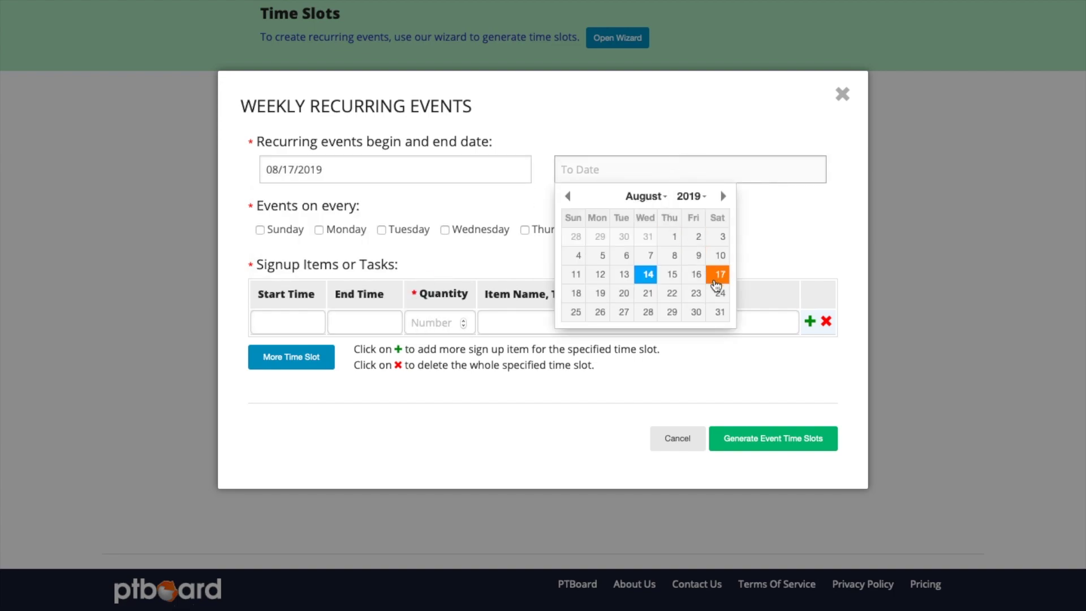
click(723, 196)
click(723, 196)
click(672, 312)
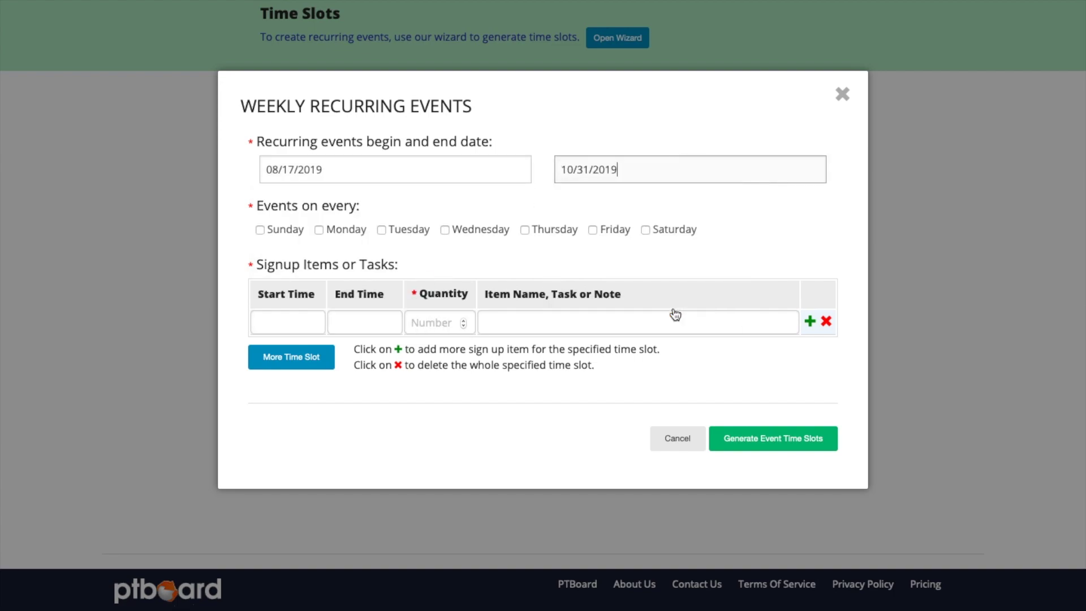
click(601, 233)
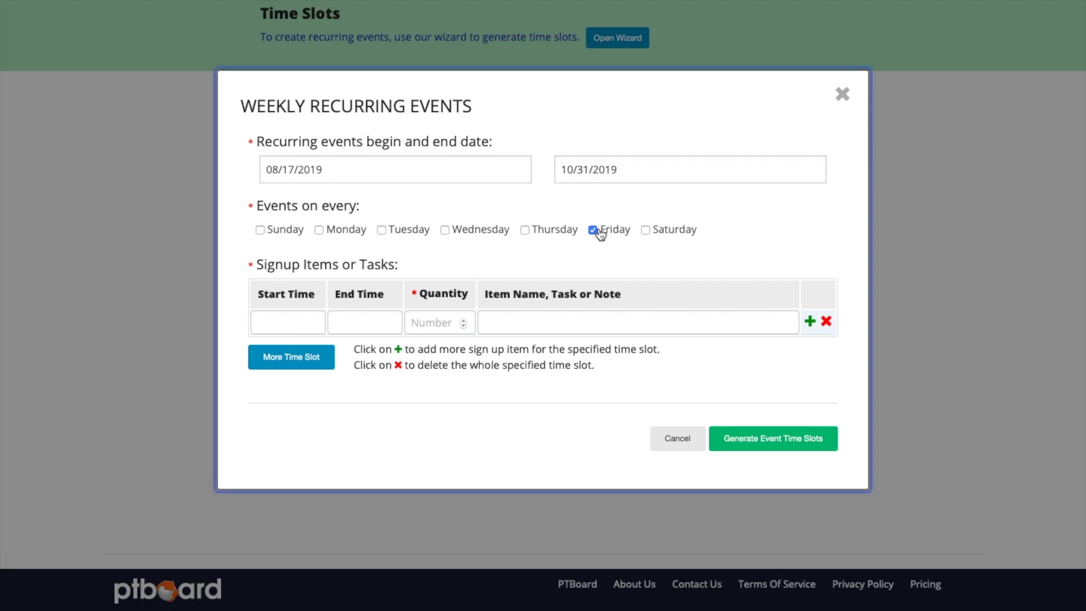
click(302, 324)
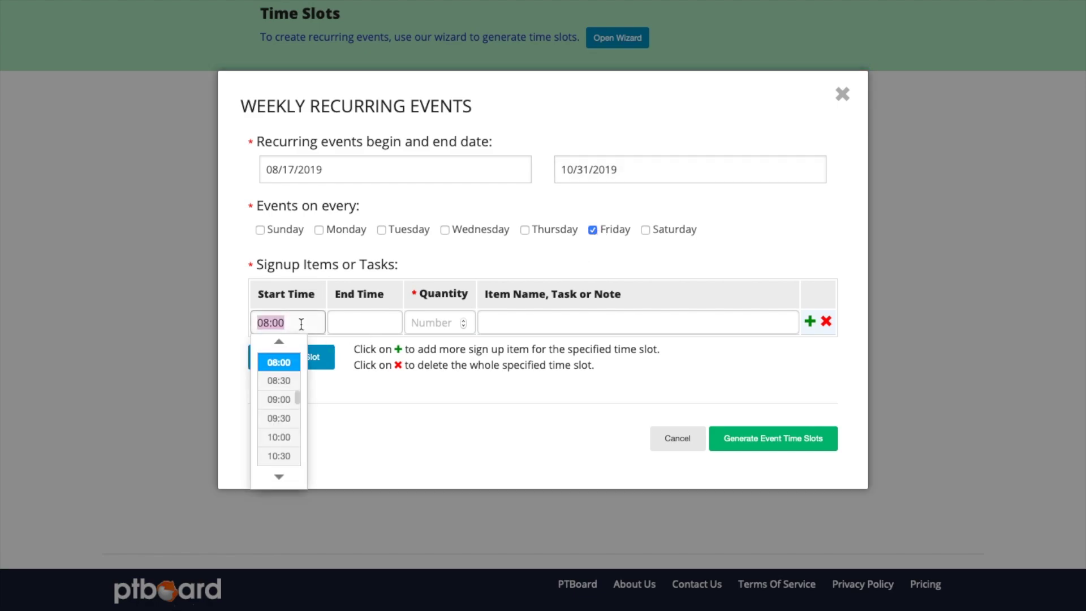
- Generate 15:00–16:00 'Set Up' slots needing 3 volunteers each
text(13)
text(:00)
key(BackSpace)
key(BackSpace)
key(BackSpace)
key(BackSpace)
key(BackSpace)
text(15:00)
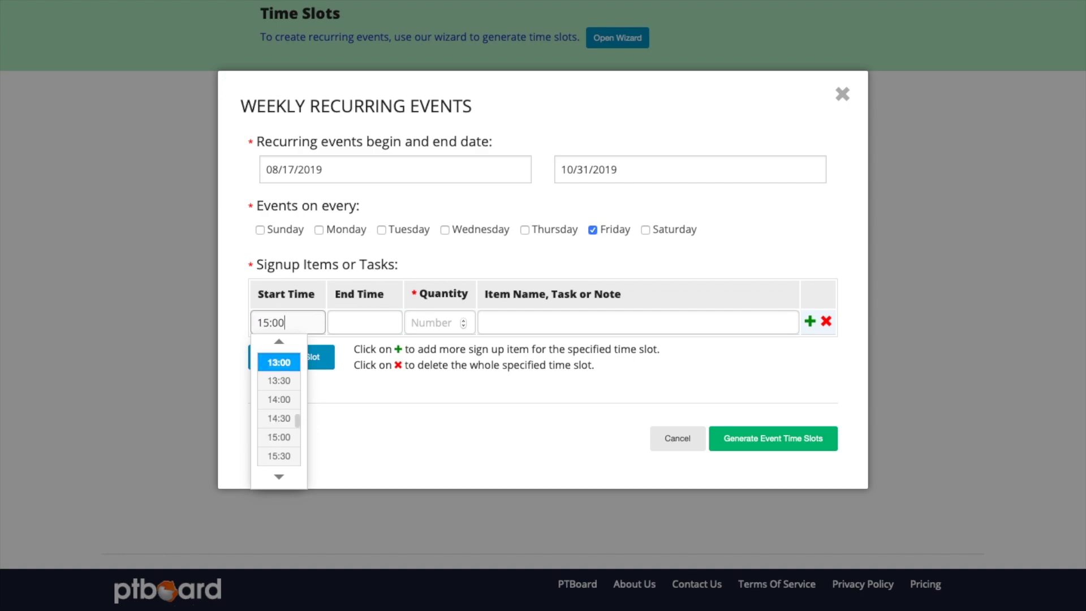
key(Tab)
text(16:00)
key(Tab)
text(3)
key(Tab)
text(Set Up)
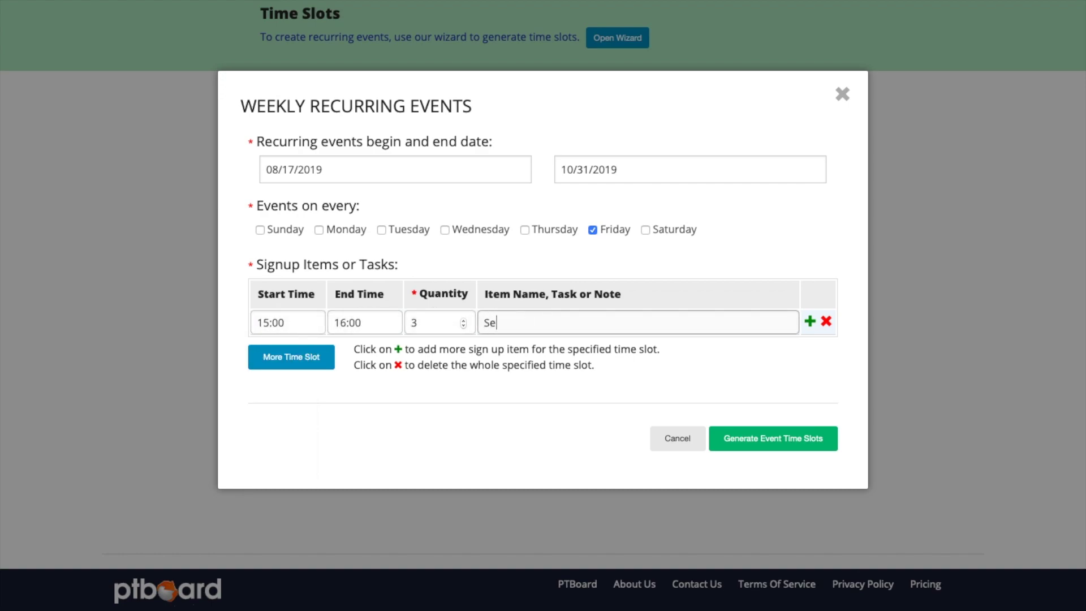
click(735, 434)
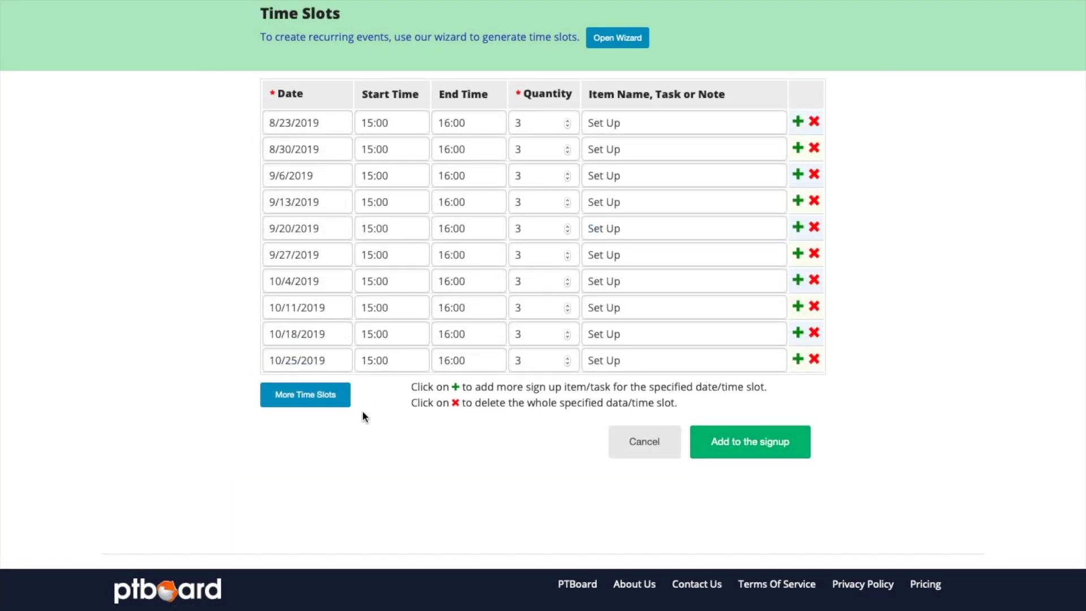
- Add a 08/23/2019 16:00–18:00 slot for 3 volunteers named 'Run the Bake Sale'
click(332, 401)
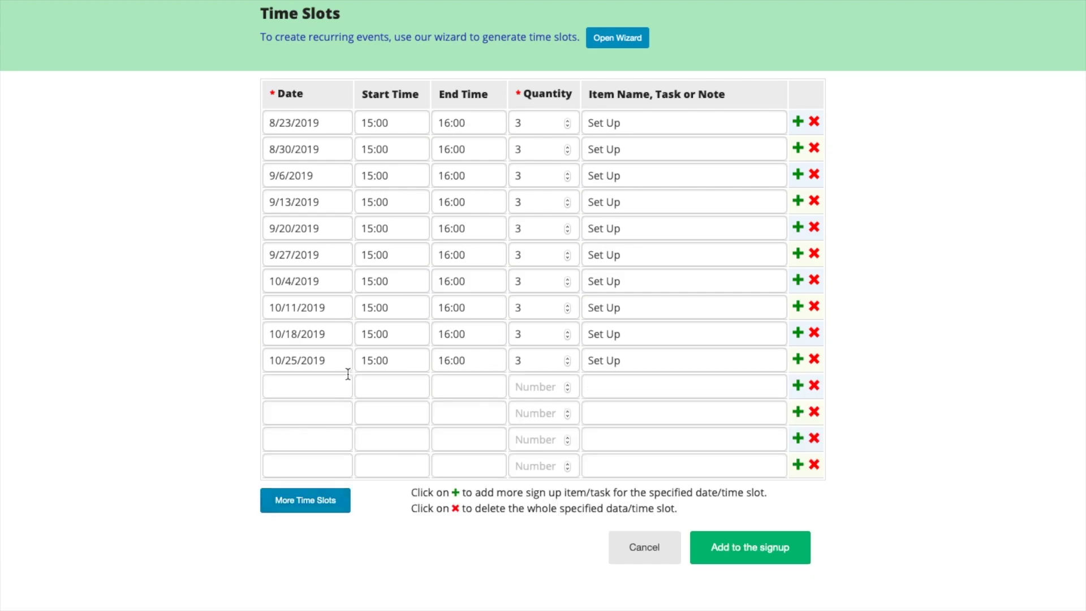
click(325, 382)
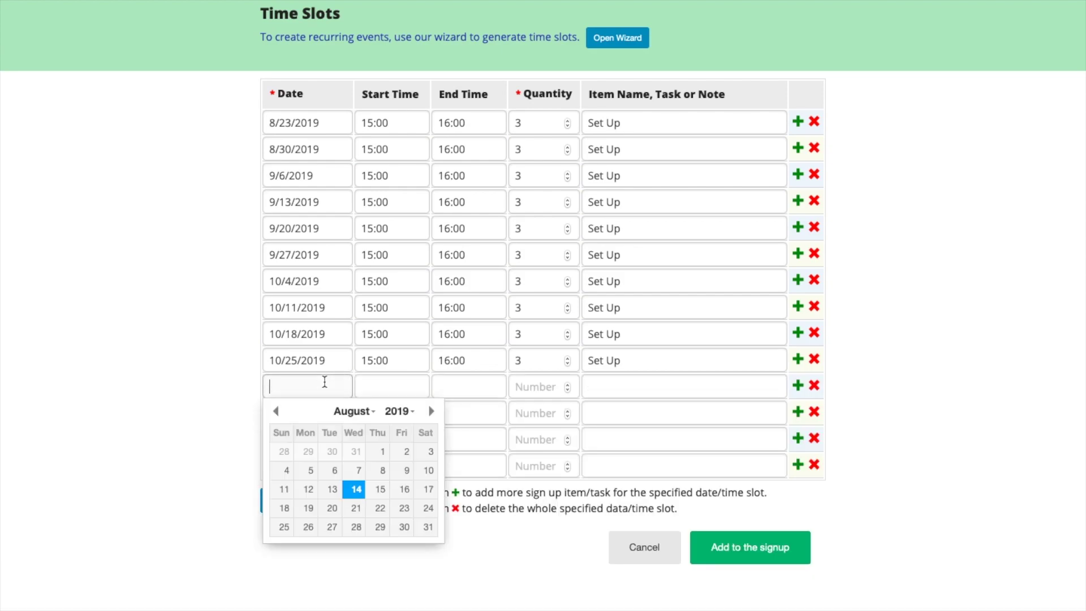
click(404, 508)
click(393, 385)
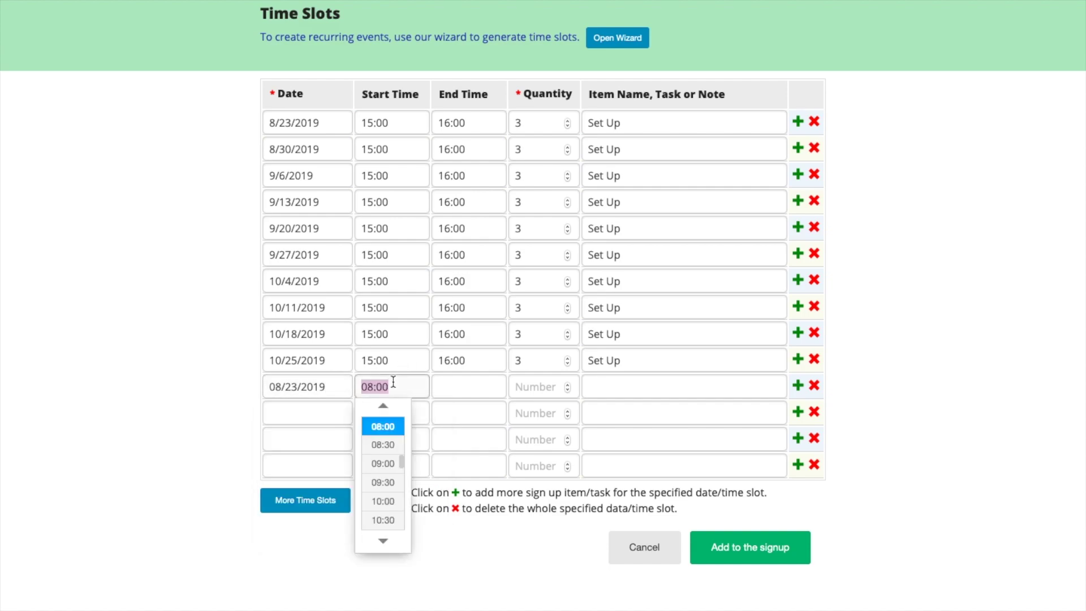
text(16:00)
key(Tab)
text(18:00)
key(Tab)
text(3)
click(611, 390)
text(Run the b)
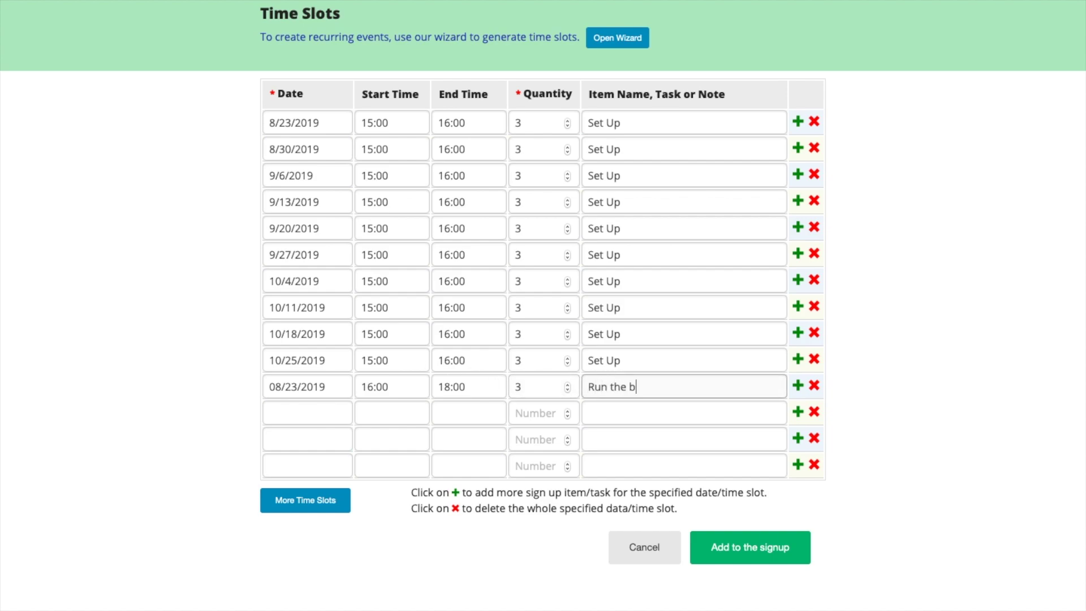
key(BackSpace)
text(Bake Sale)
- Add 24 Brownies and 24 Cookies under the first 8/23 slot
click(799, 122)
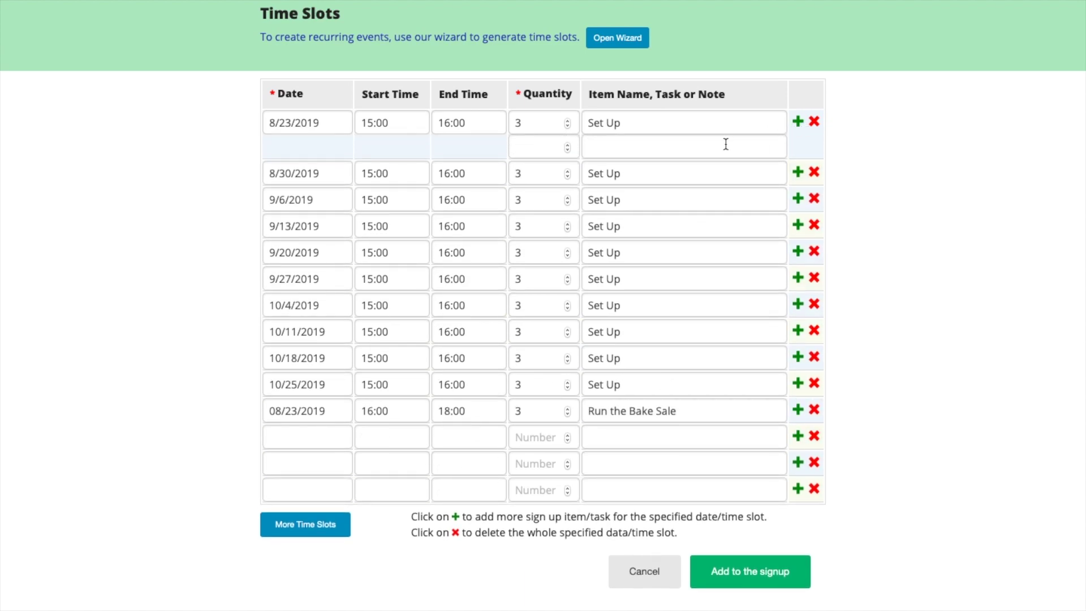
click(798, 123)
click(551, 148)
text(24)
click(629, 148)
text(Brownies)
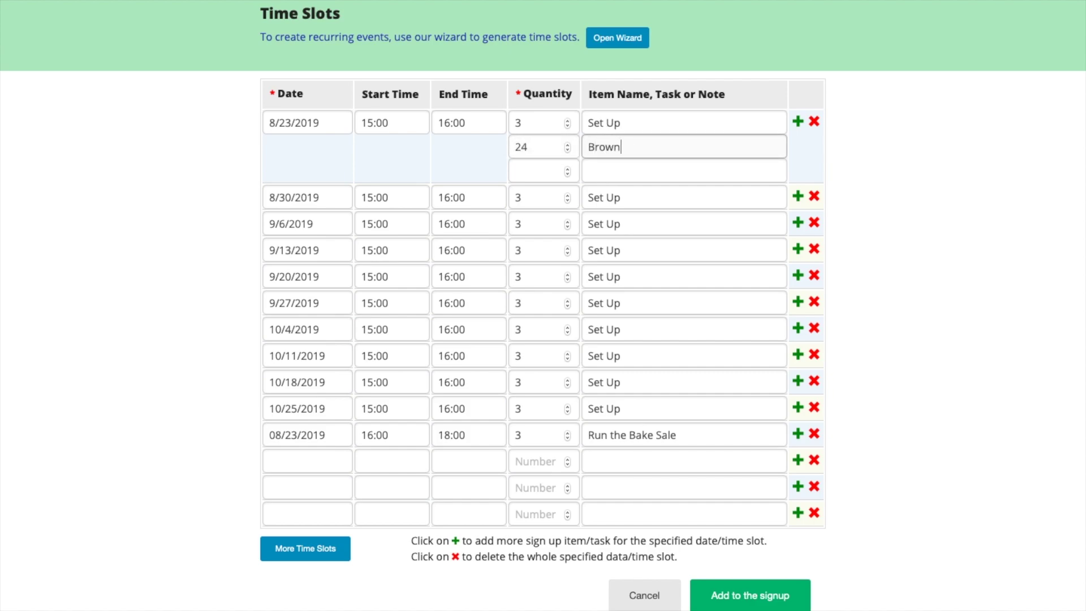
click(532, 165)
text(24)
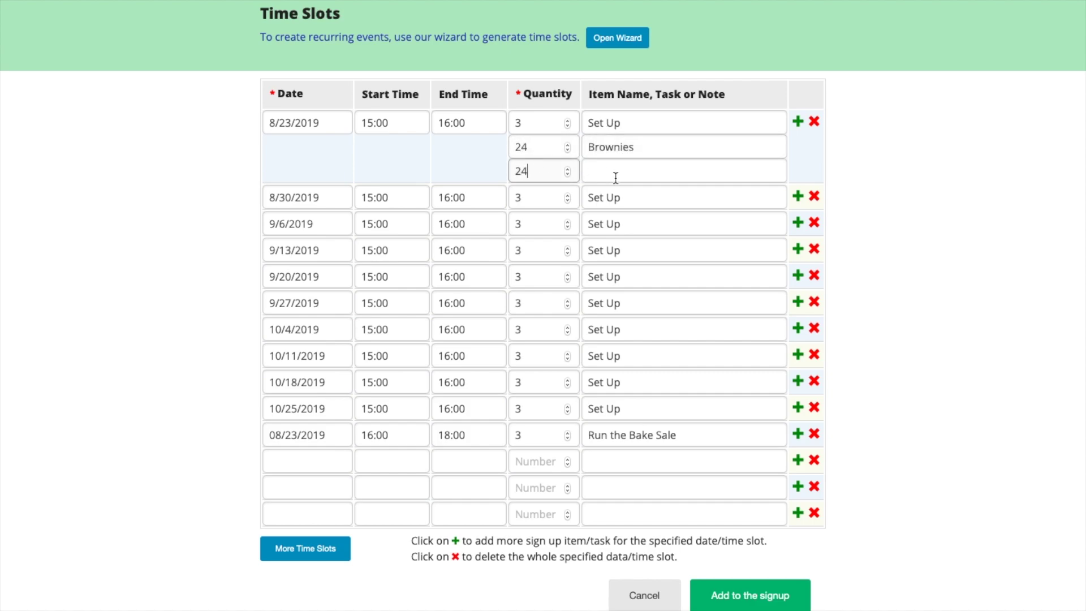
click(618, 178)
text(Cookies)
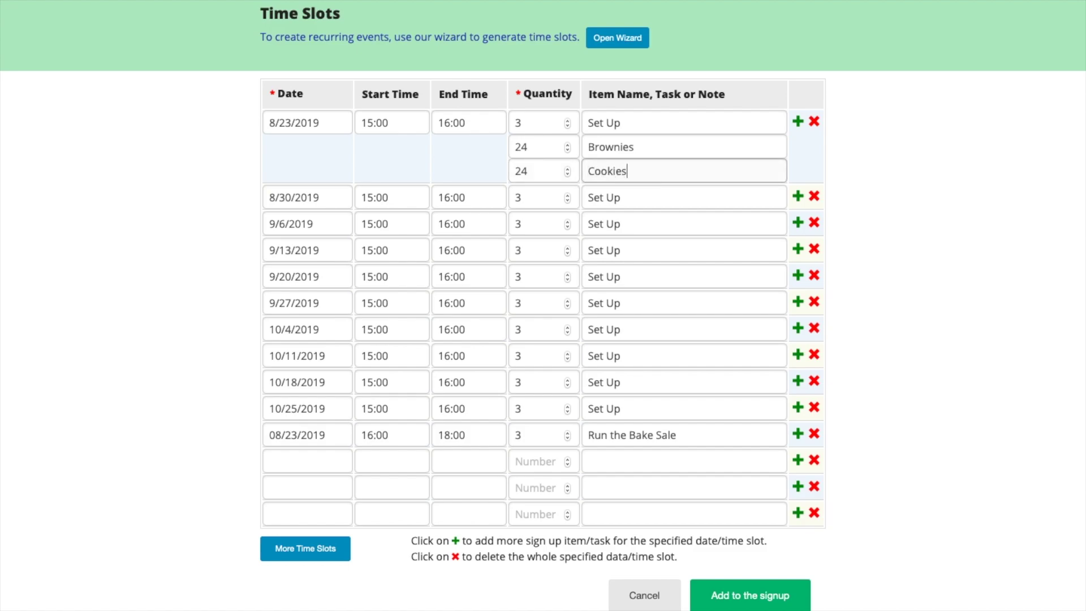
- Add the time slots to the Bake Sale signup and save it as a draft
click(772, 601)
scroll(886, 441, down, 2)
scroll(888, 439, down, 6)
scroll(887, 439, up, 9)
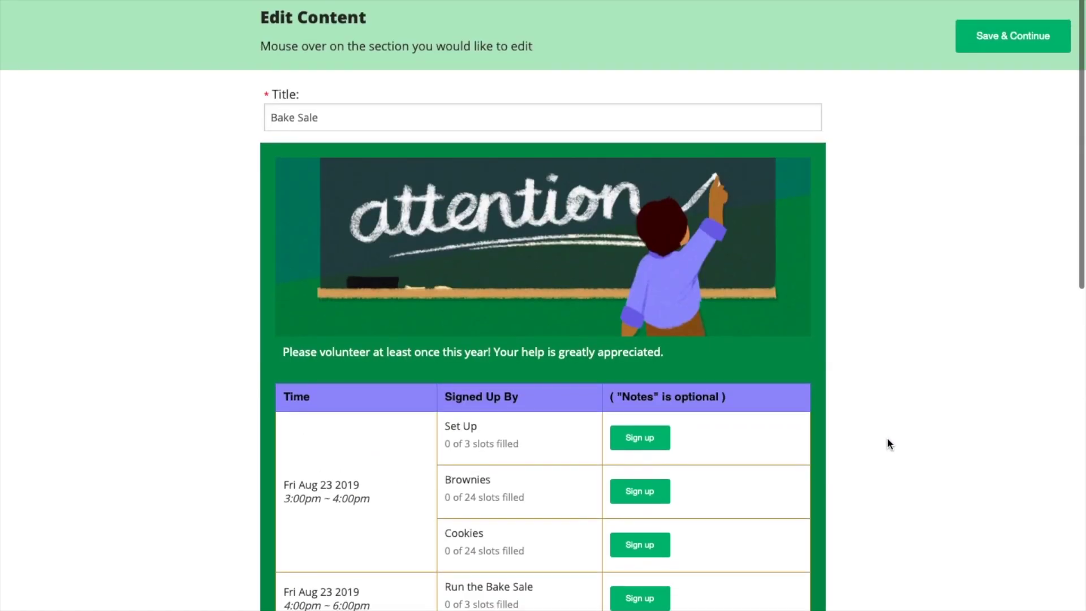
click(1045, 43)
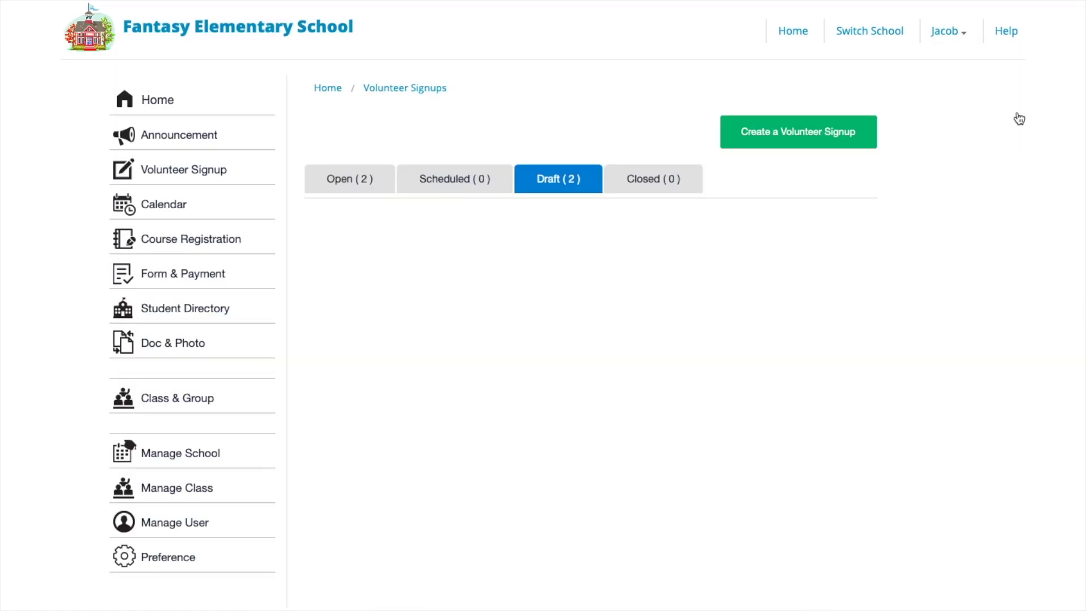
scroll(861, 370, down, 3)
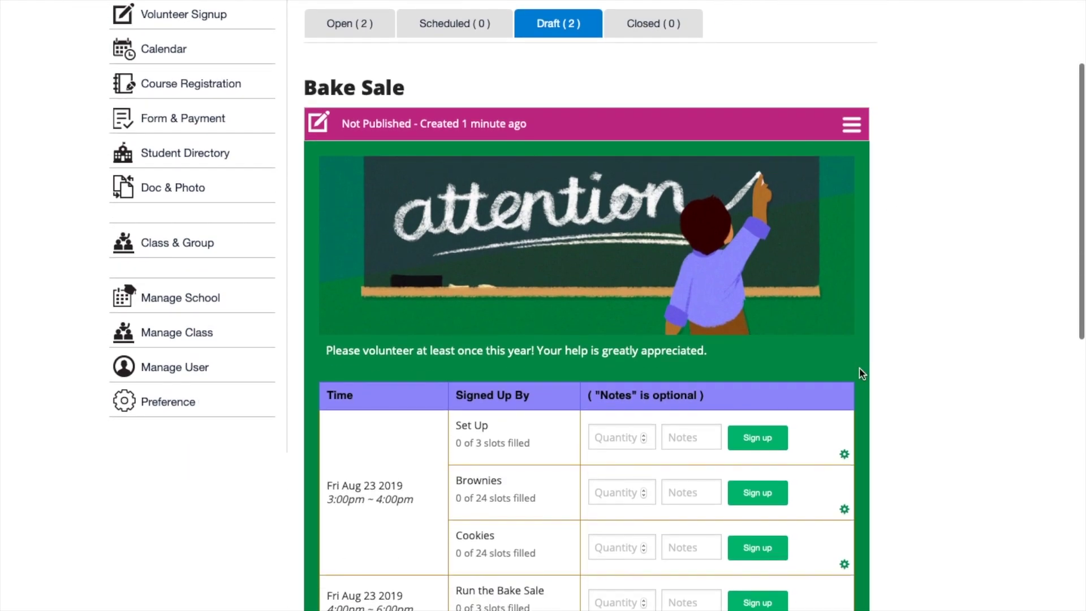
- Delete the stray '2' from the Bake Sale sign-up's notification e-mail address and confirm the update
click(853, 126)
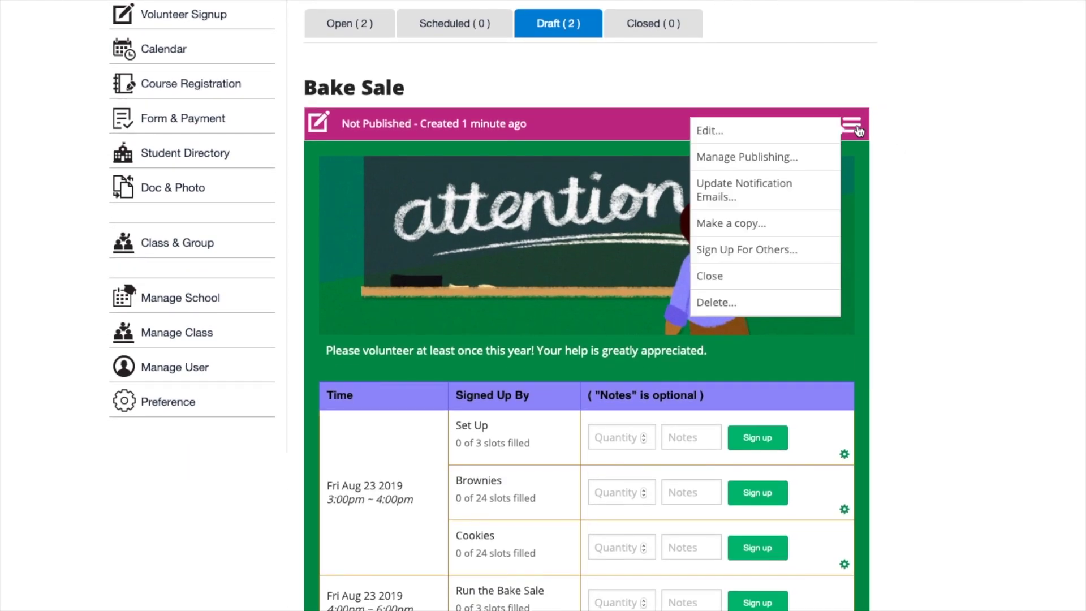
click(801, 195)
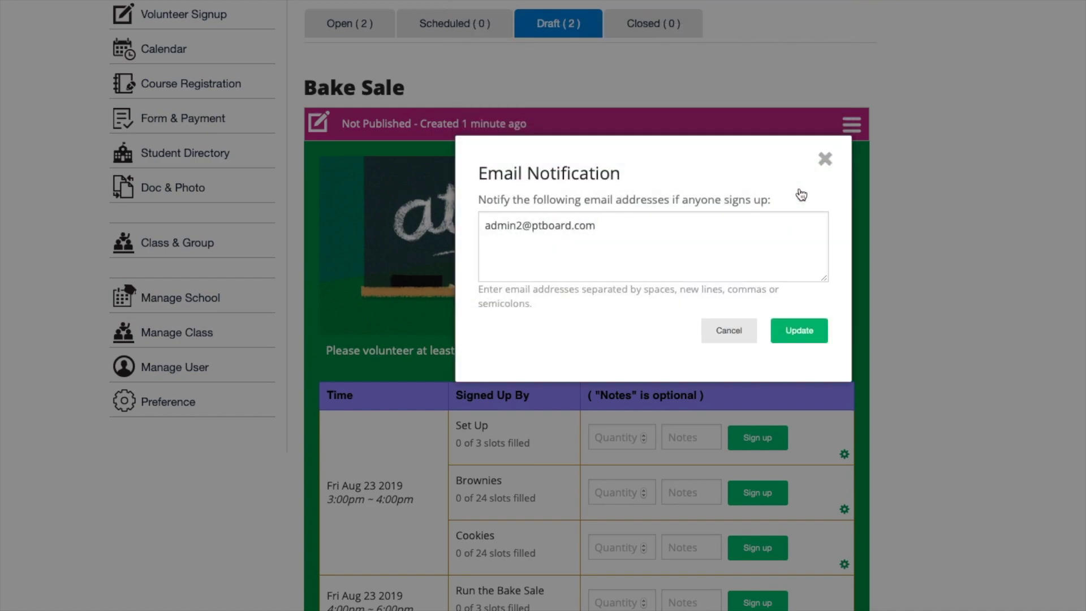
click(523, 222)
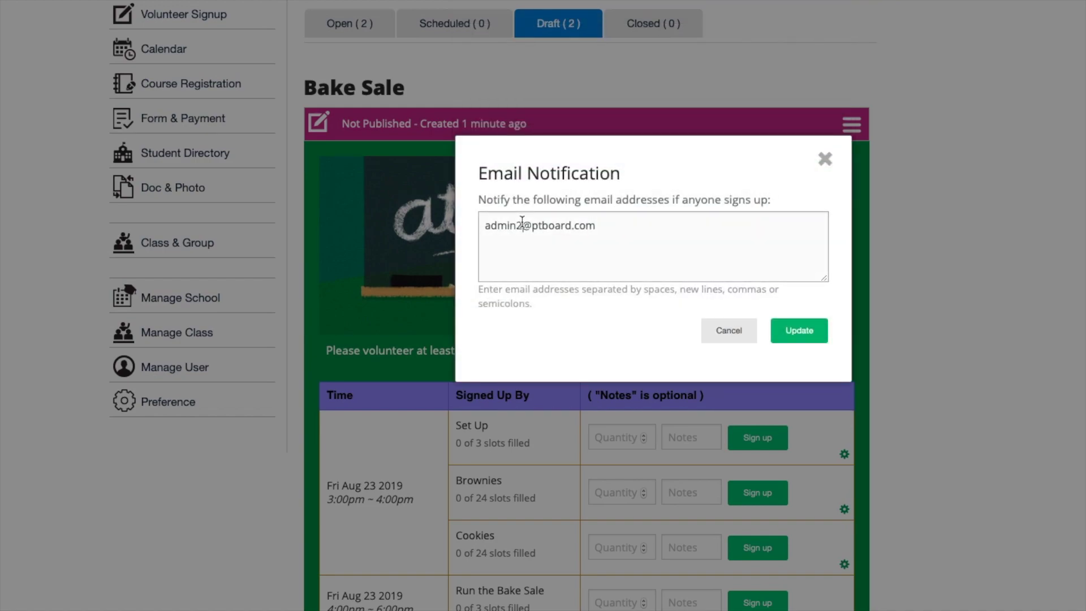
key(BackSpace)
click(810, 336)
click(704, 146)
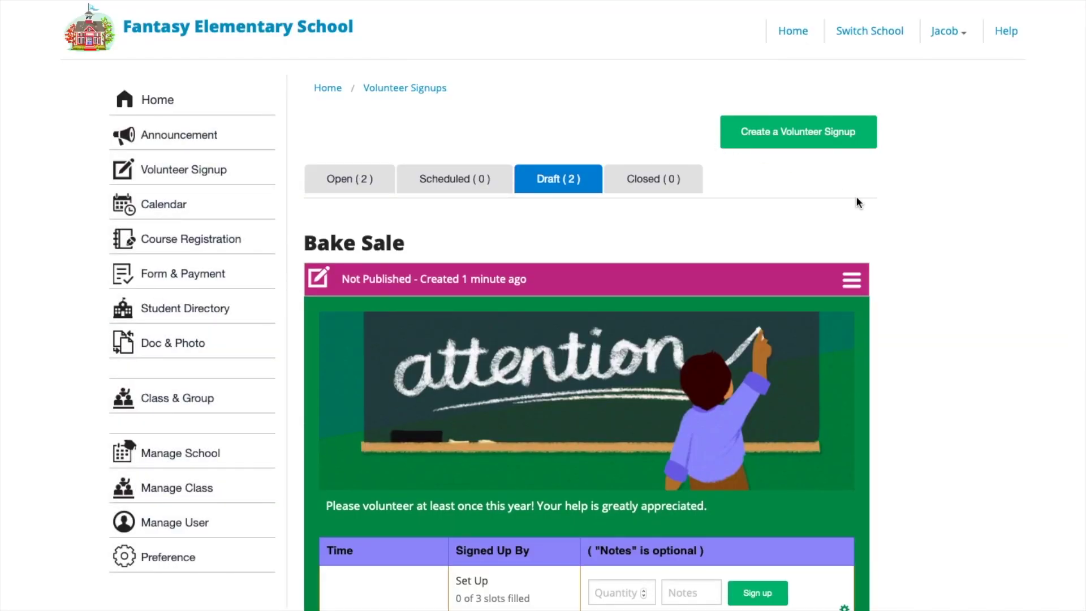
- Create and save a copy of the Bake Sale sign-up
click(852, 282)
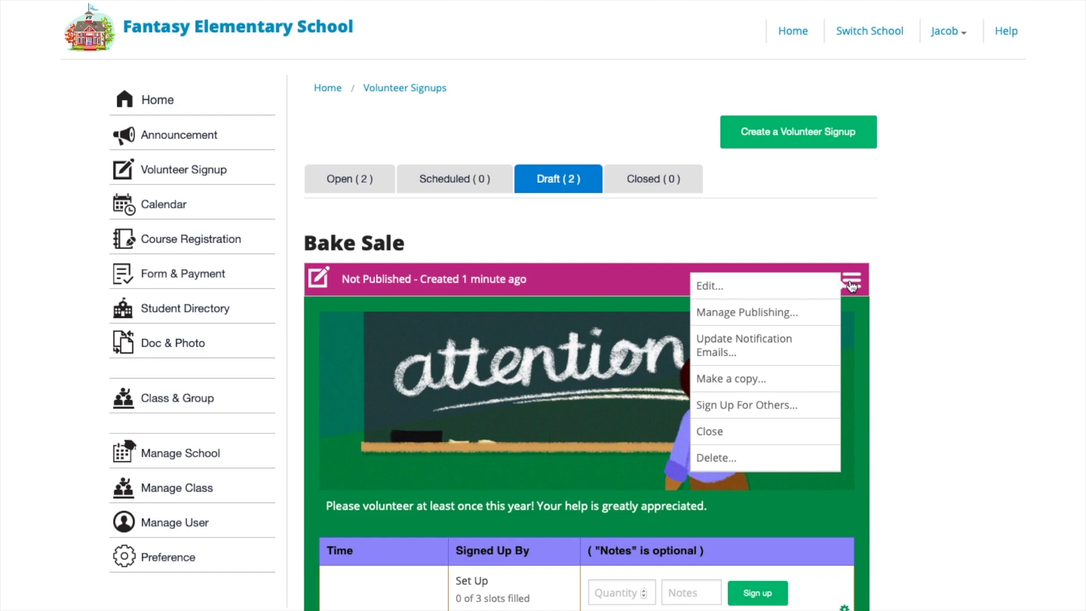
click(774, 379)
click(698, 194)
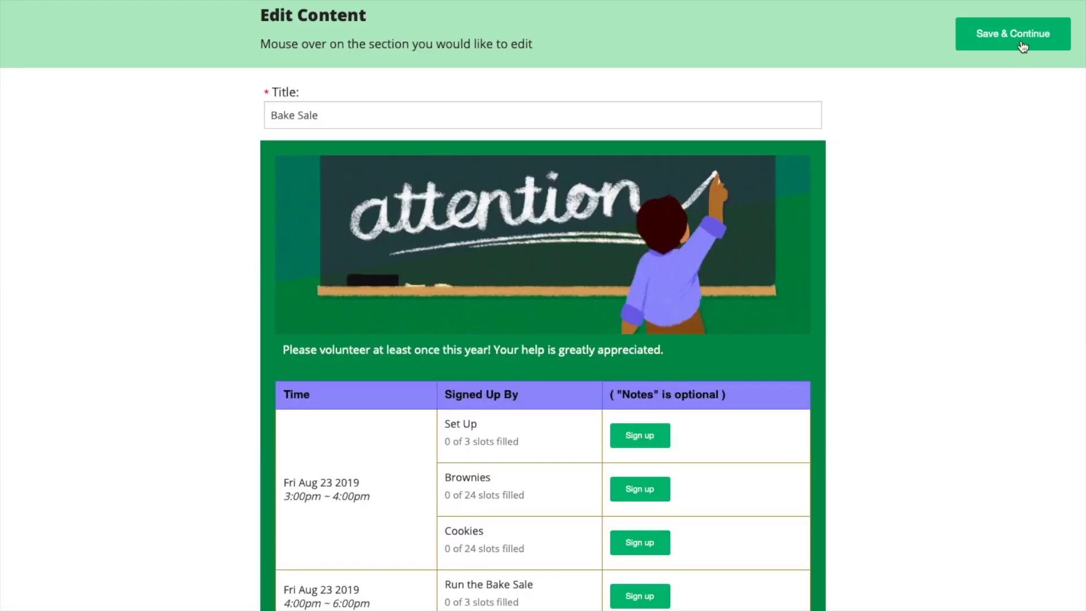
click(1023, 47)
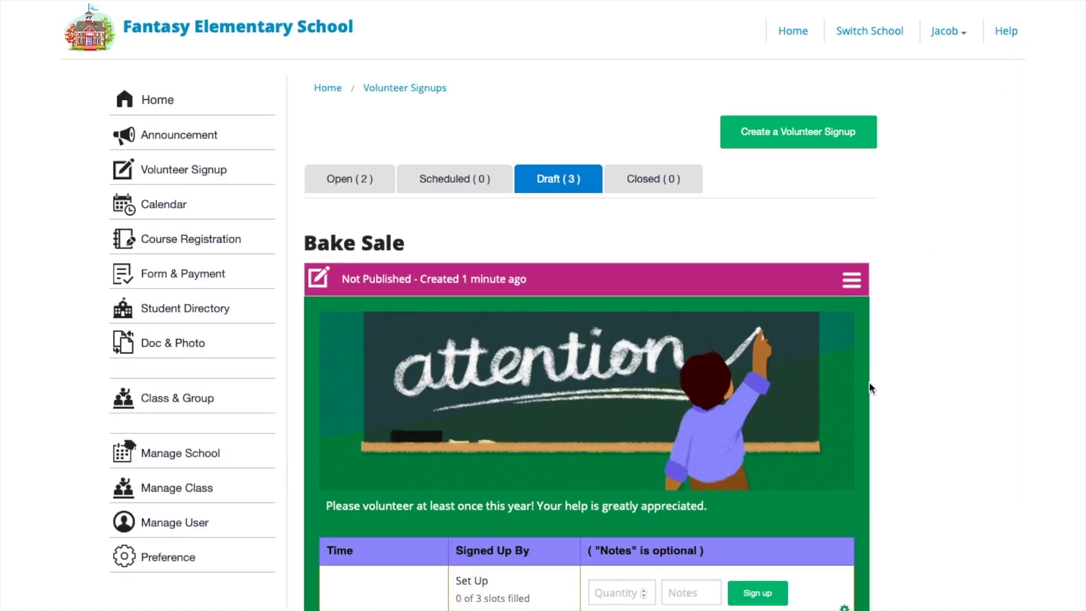
scroll(868, 381, down, 4)
scroll(869, 381, up, 1)
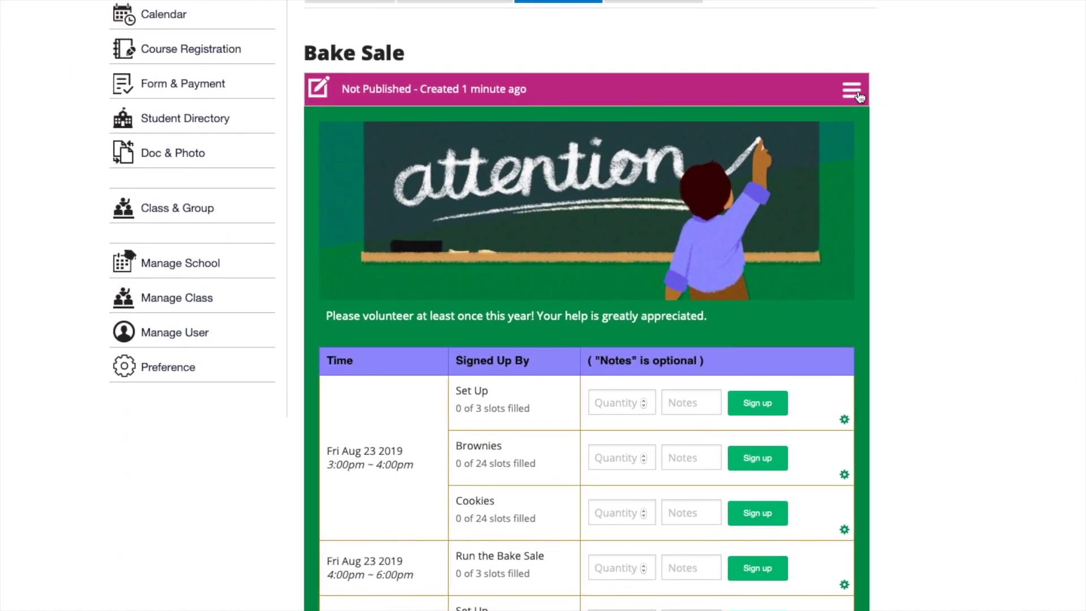
- Close the copied Bake Sale sign-up, check the Closed list, and return to Drafts
click(852, 90)
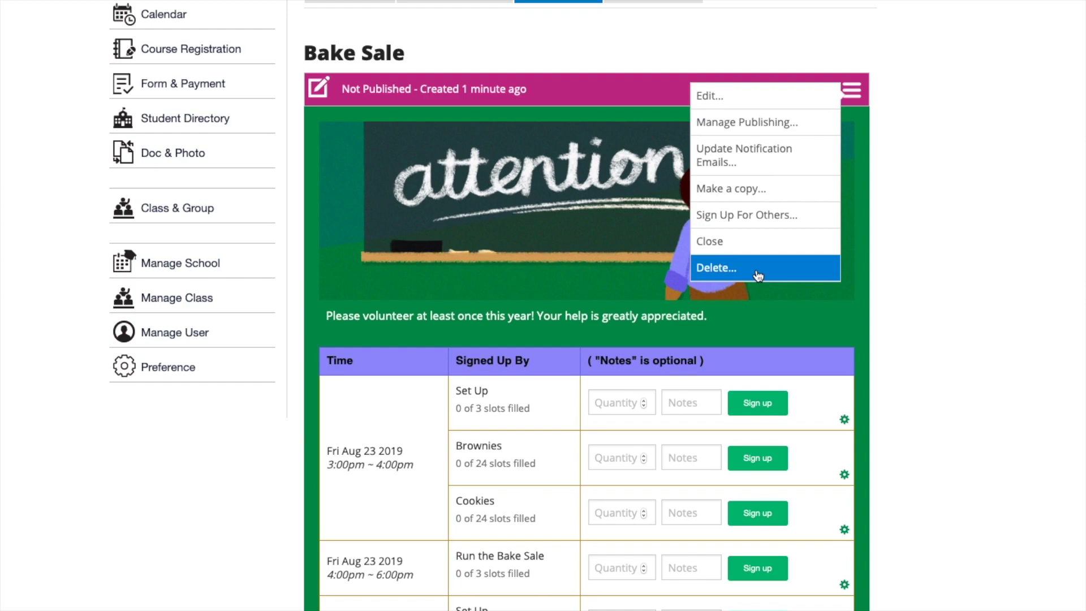
click(752, 241)
click(719, 150)
click(684, 188)
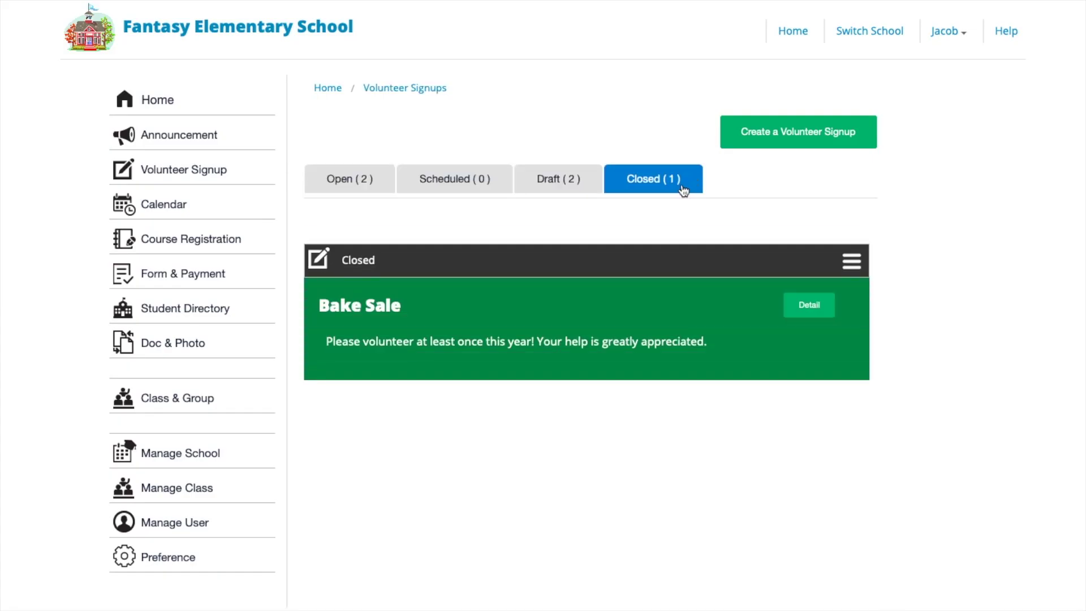
click(587, 188)
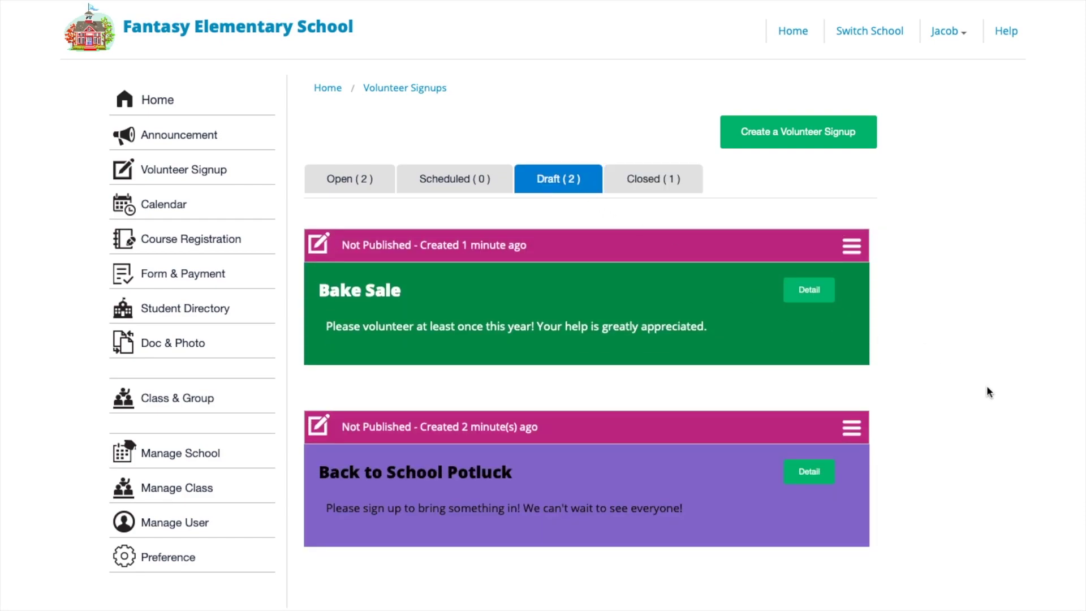
- Schedule Bake Sale to publish 08/15/2019 15:10 and close 11/14/2019 15:10, with publishing e-mail turned off
click(853, 248)
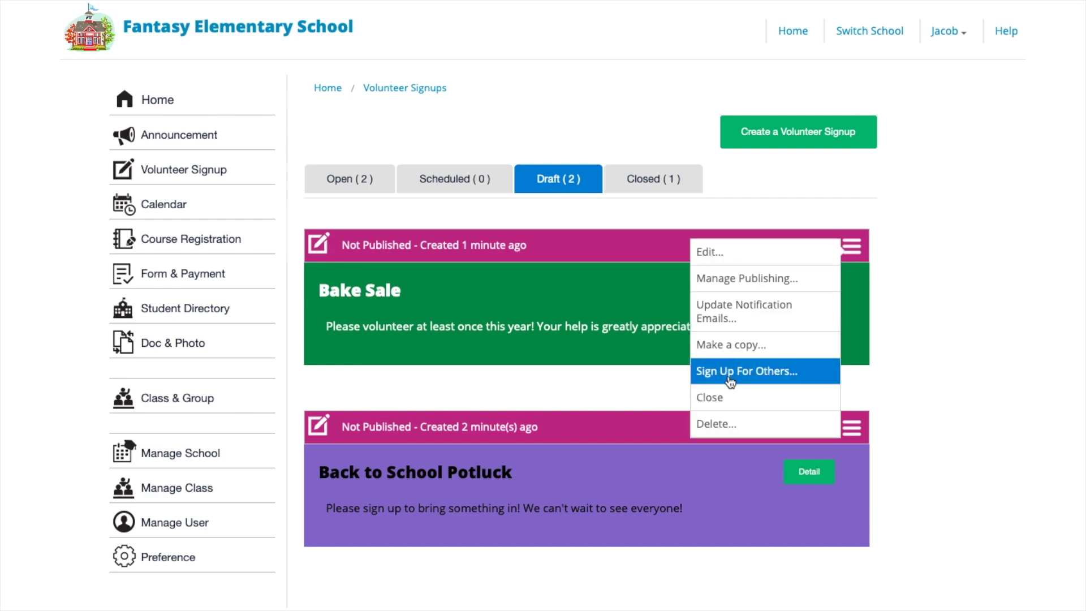
click(766, 286)
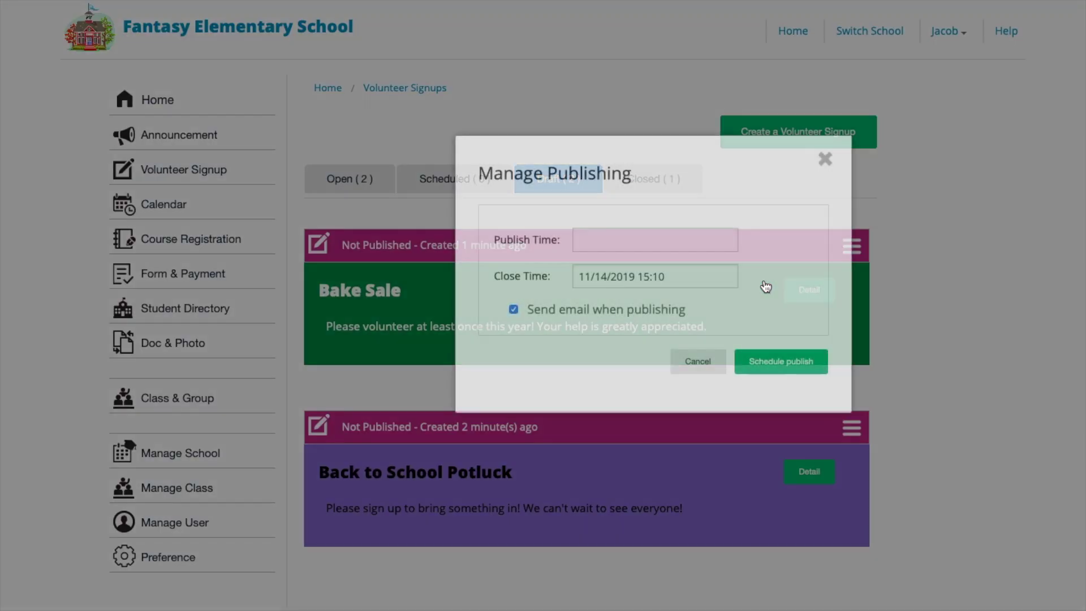
click(693, 240)
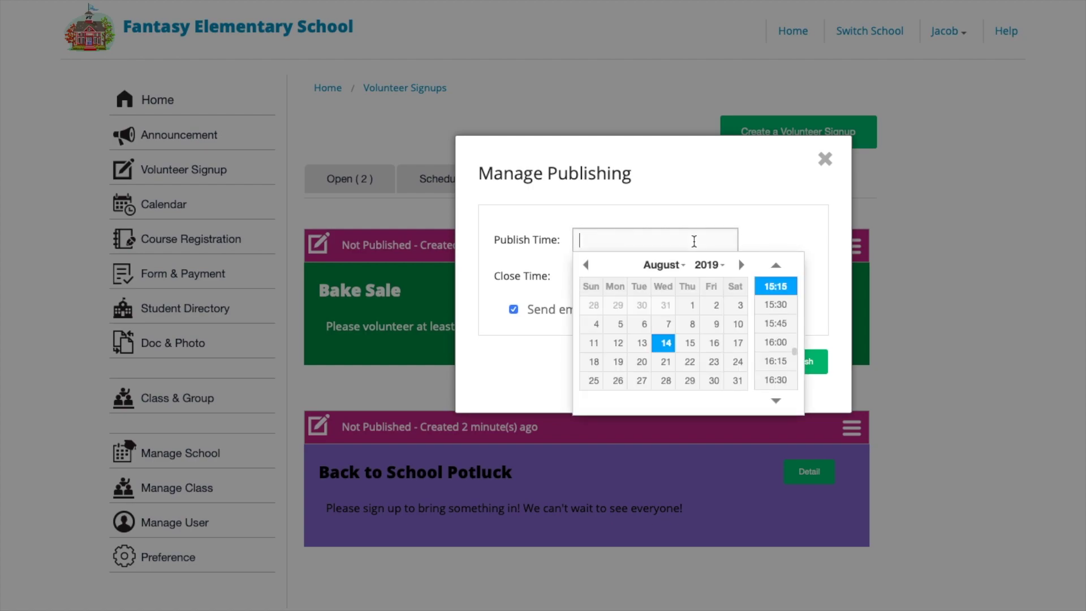
click(690, 345)
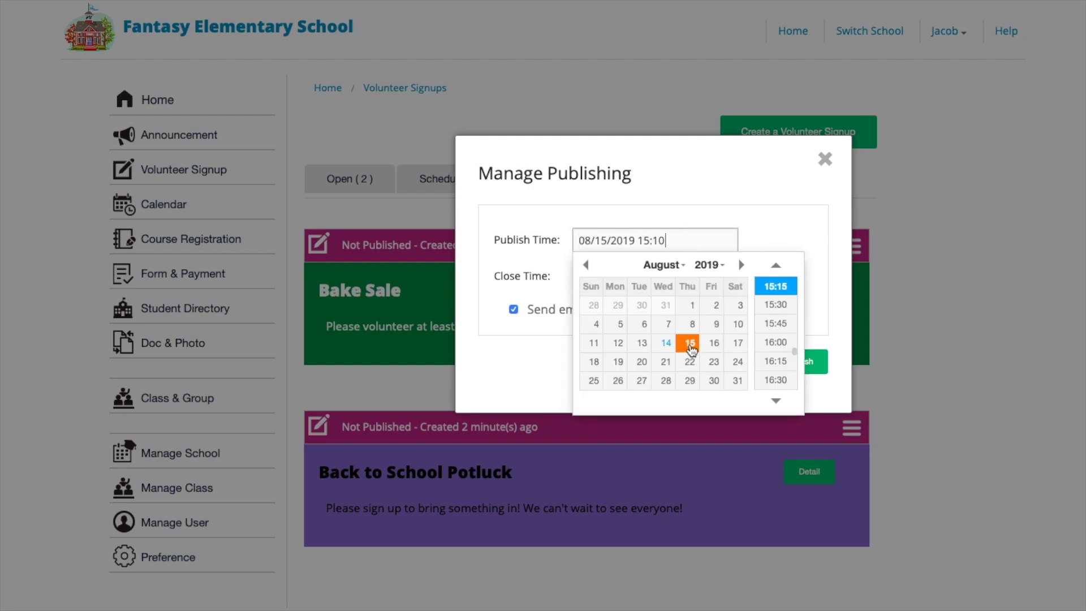
click(812, 281)
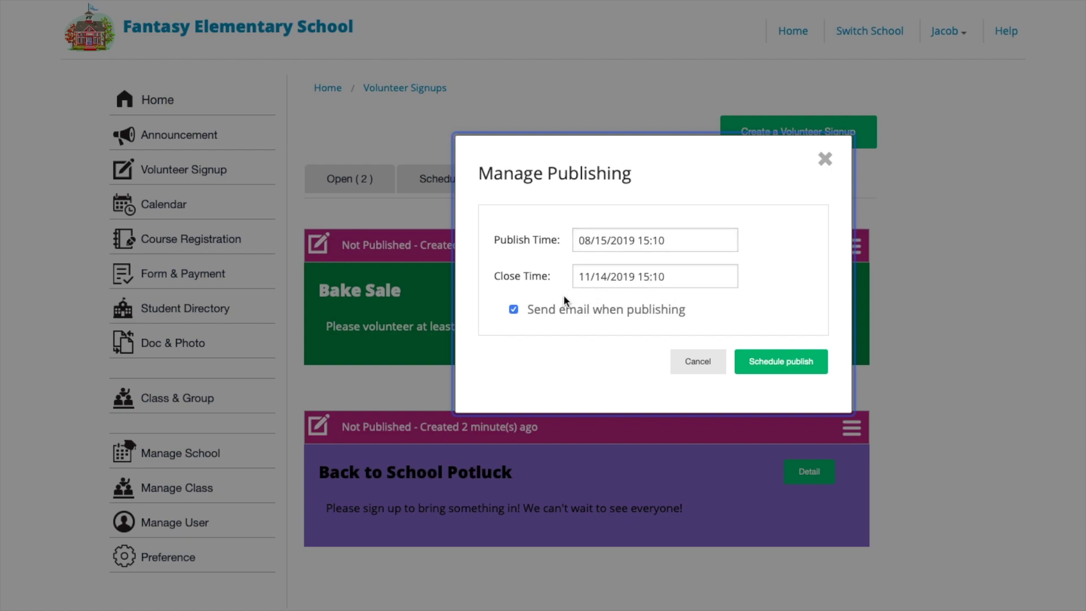
click(540, 311)
click(786, 373)
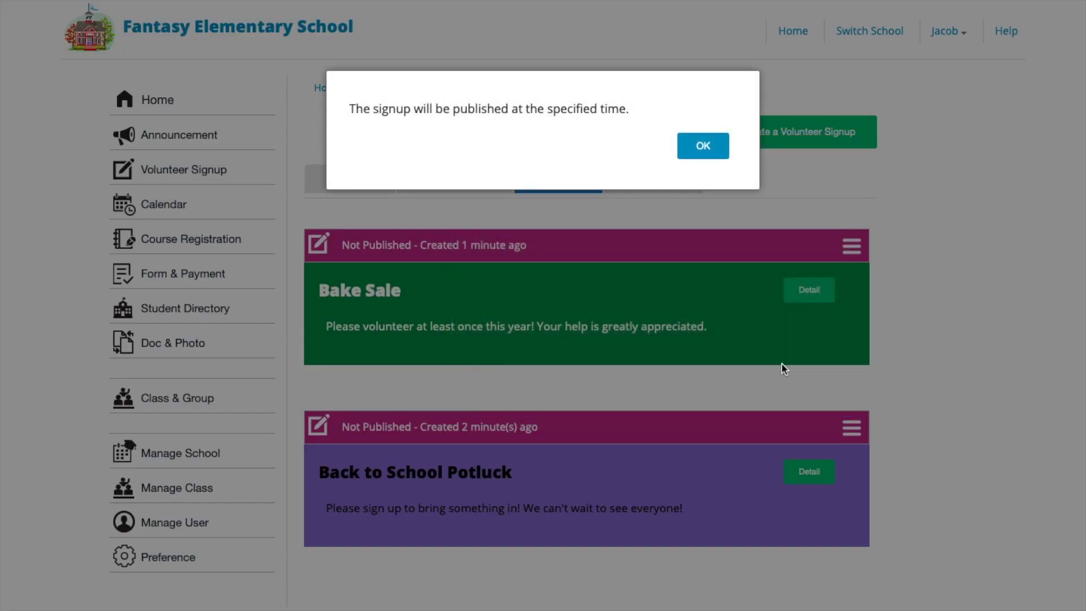
click(721, 152)
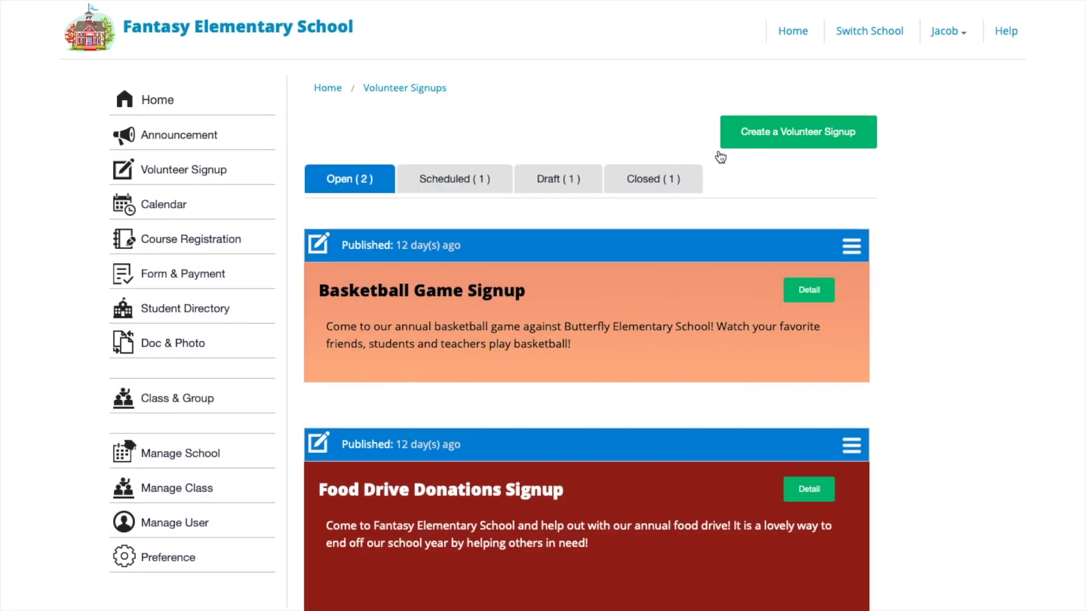
click(492, 194)
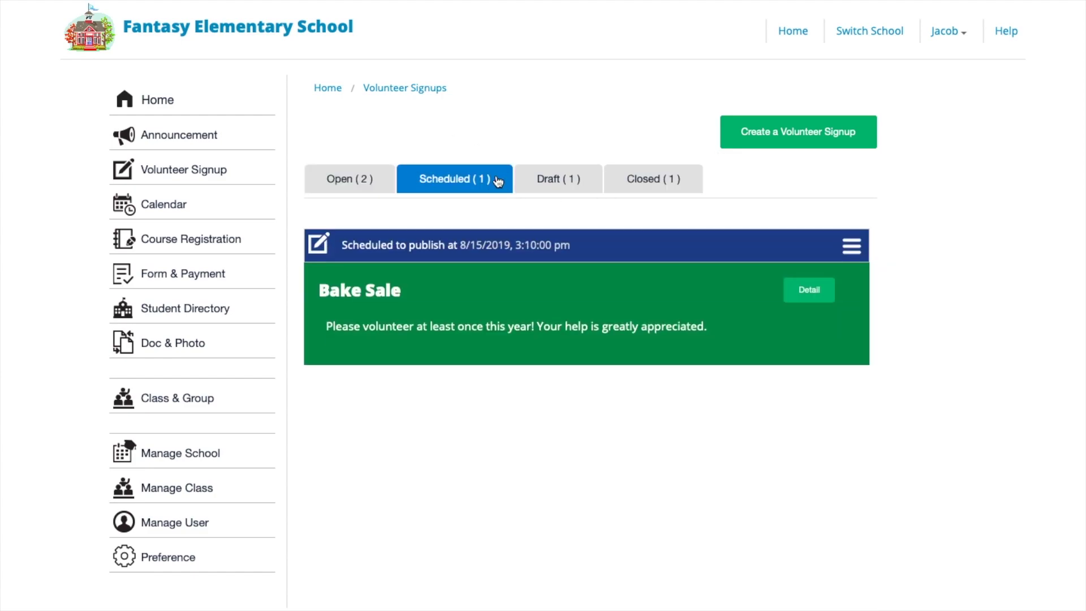
click(382, 179)
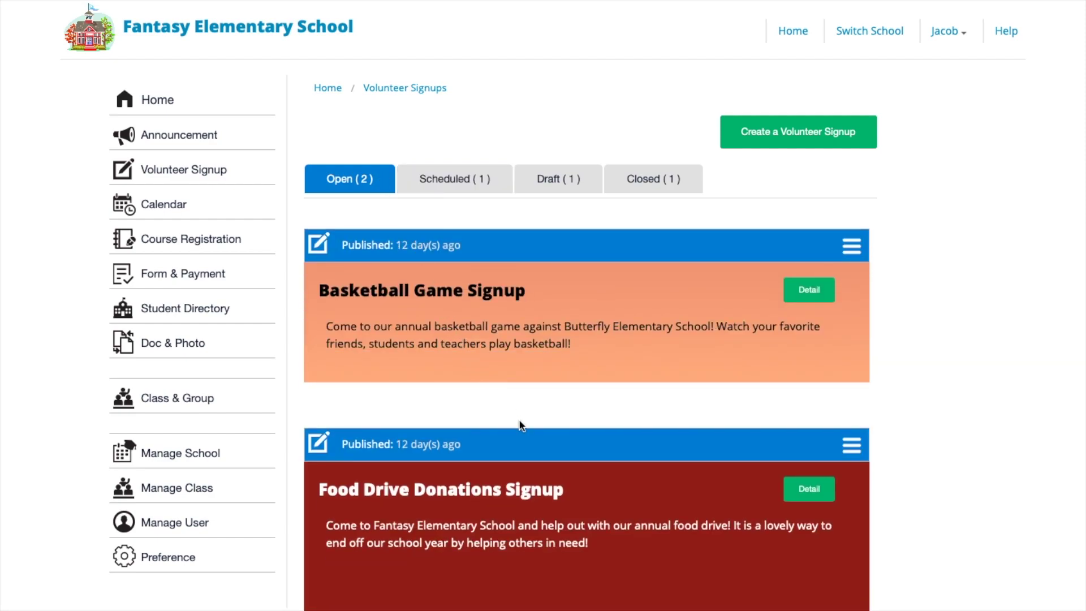
click(647, 179)
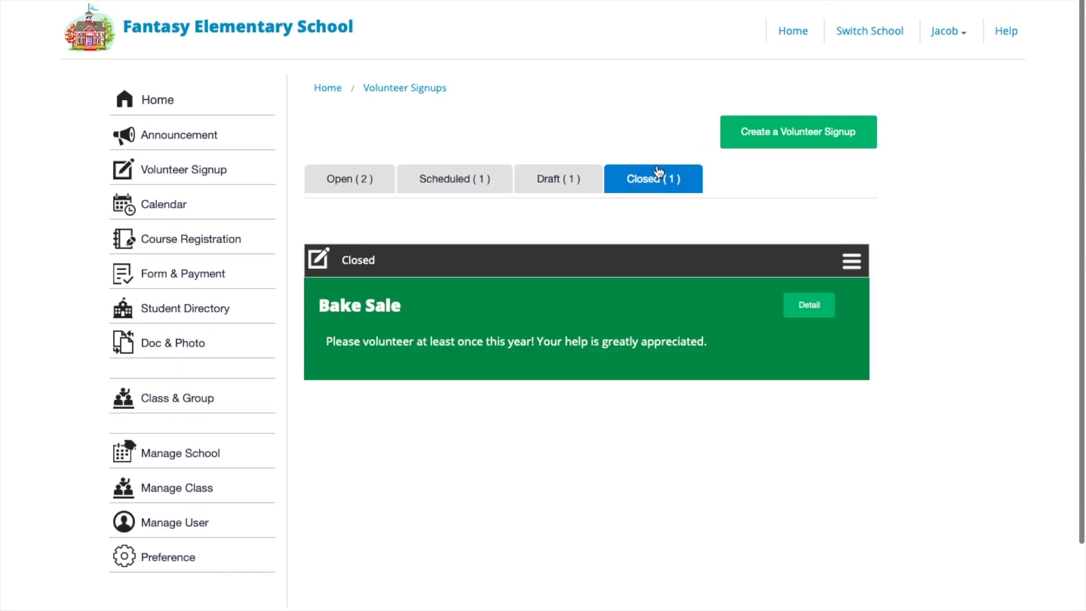
click(363, 183)
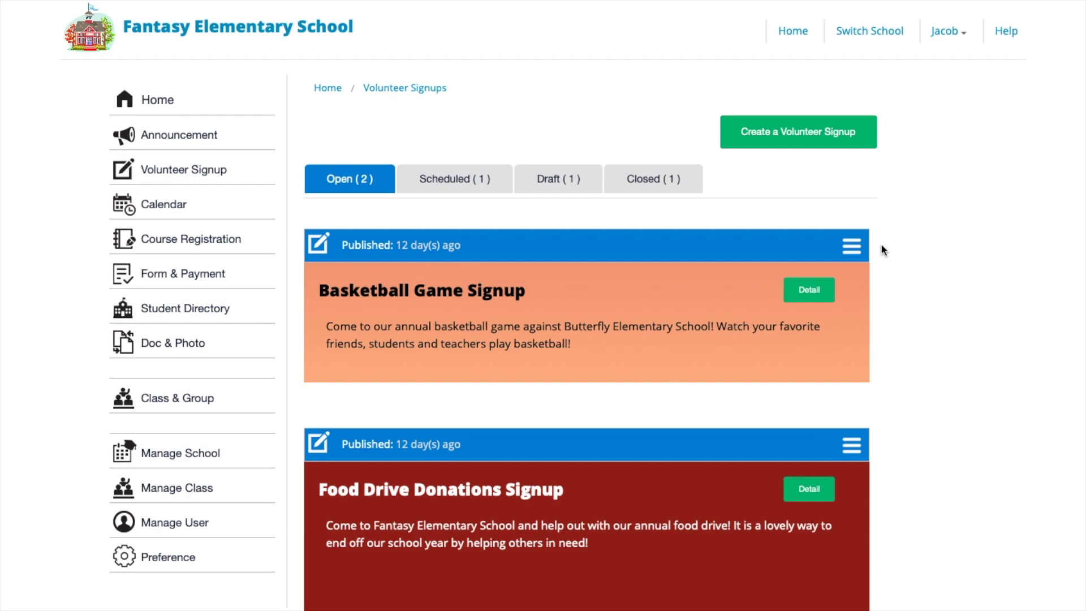
click(855, 247)
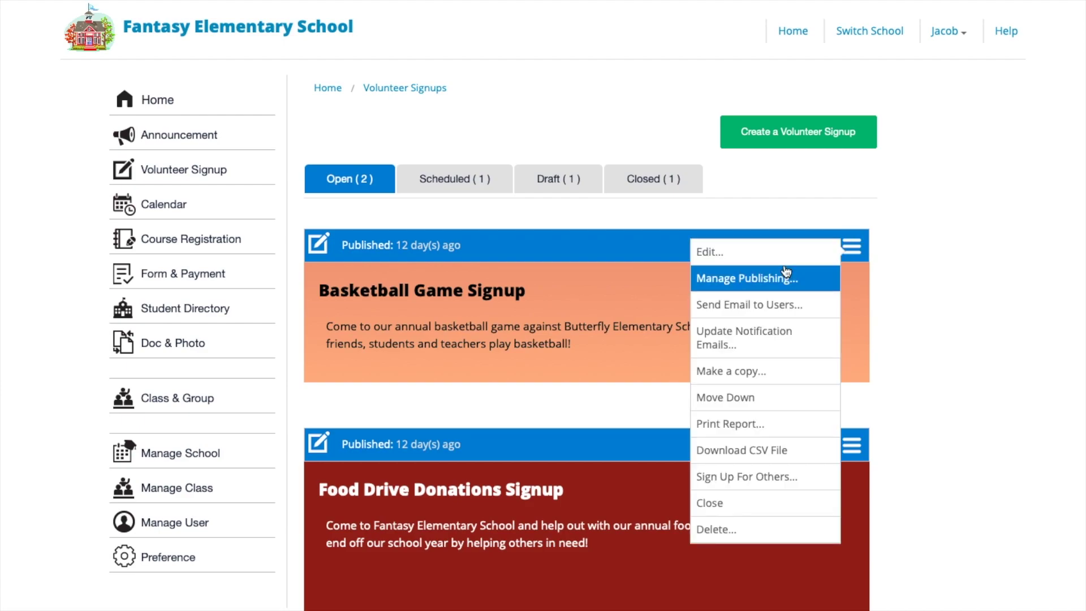
click(784, 304)
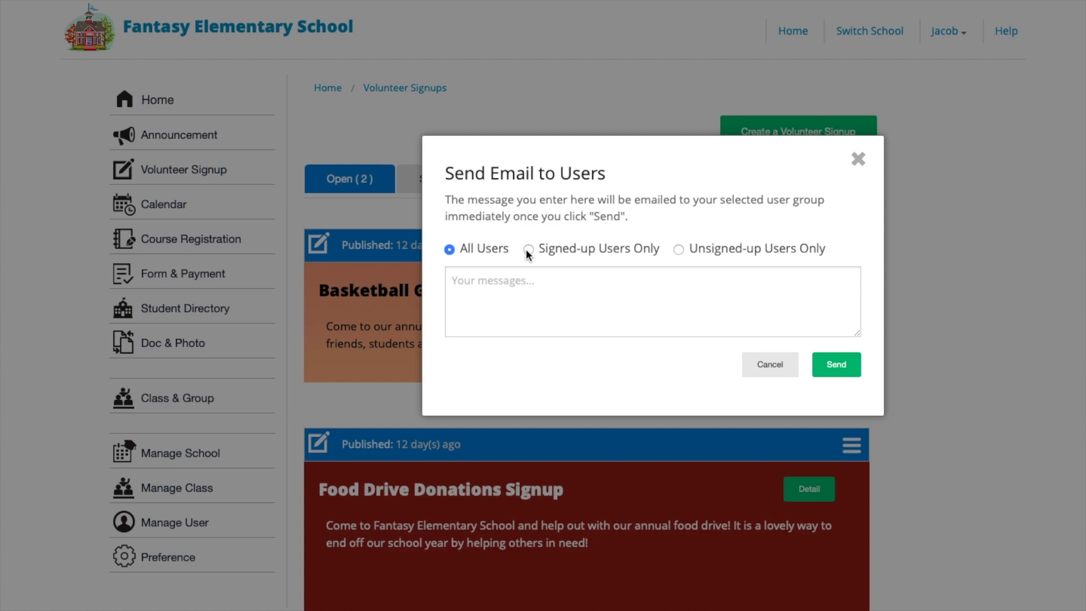
click(528, 250)
click(519, 283)
text(Ple)
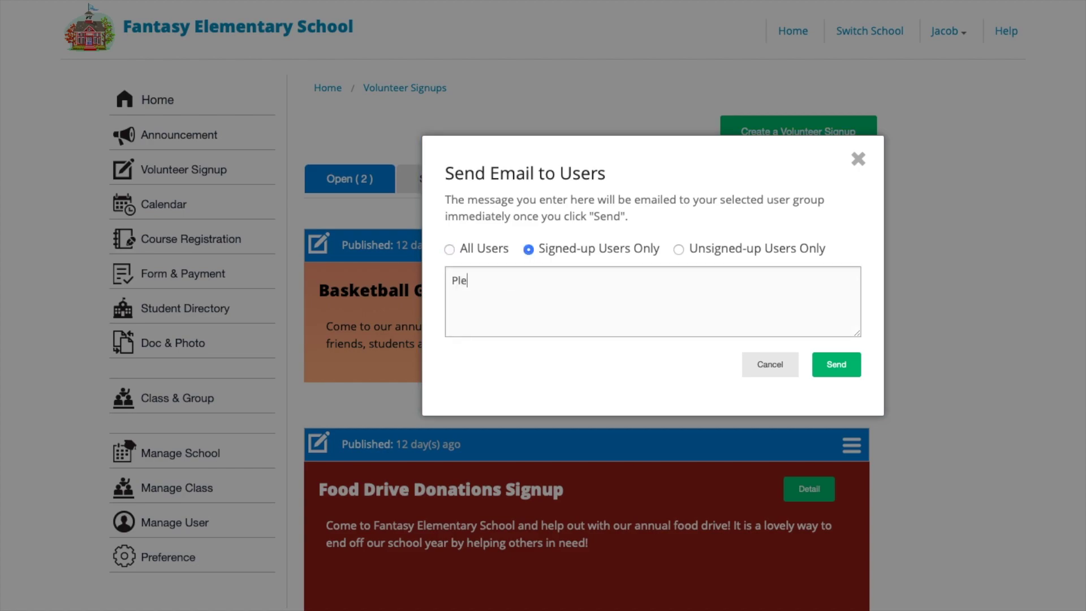
text(ase don't forget to bring your signed up )
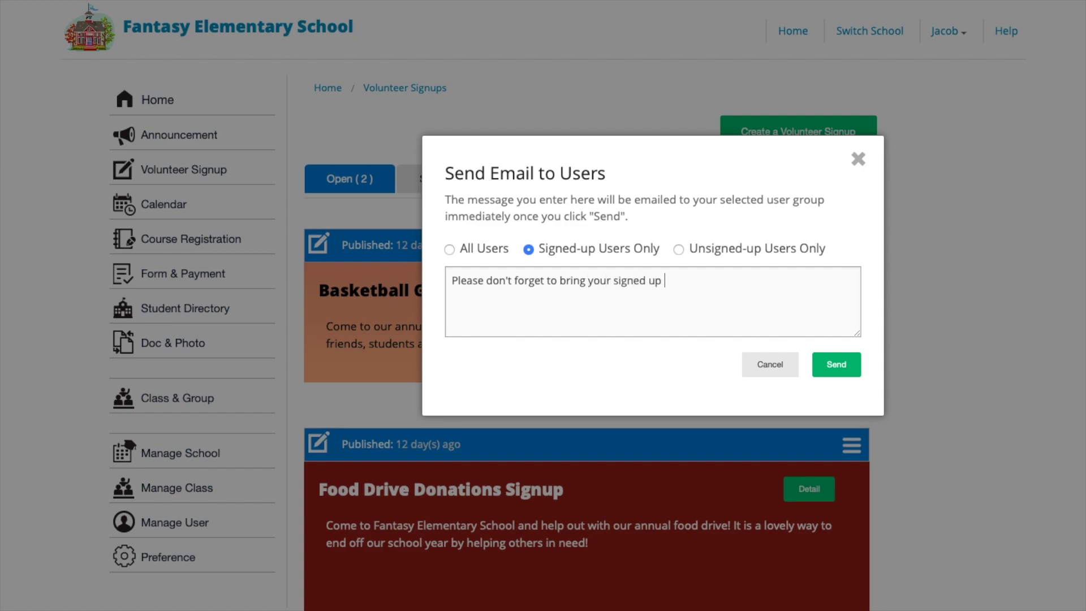
text(items!)
click(679, 250)
triple_click(682, 284)
text(Please volu)
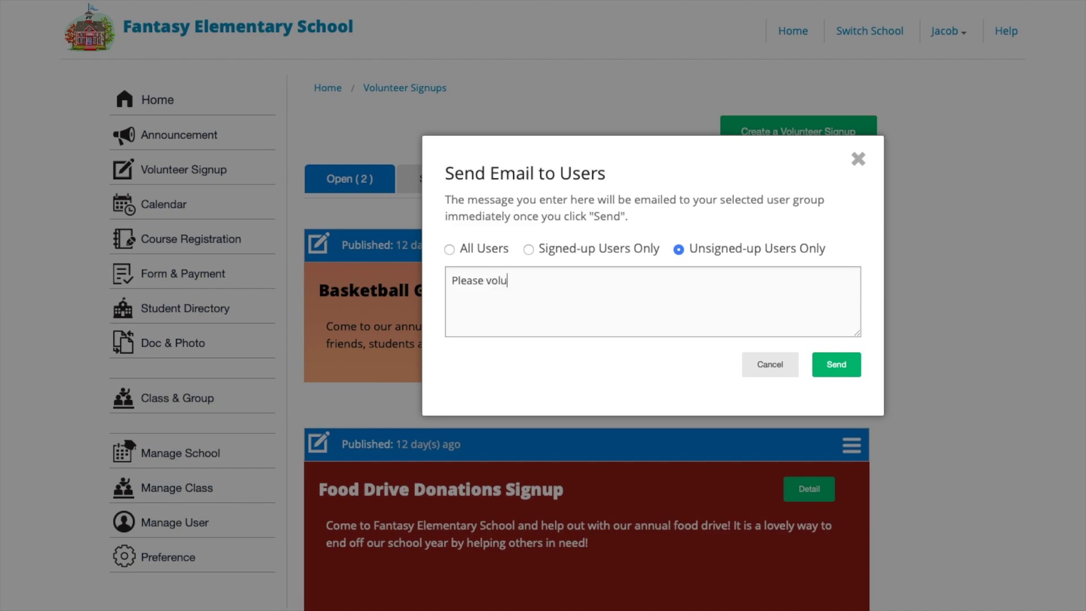
text(nteer for the basketb)
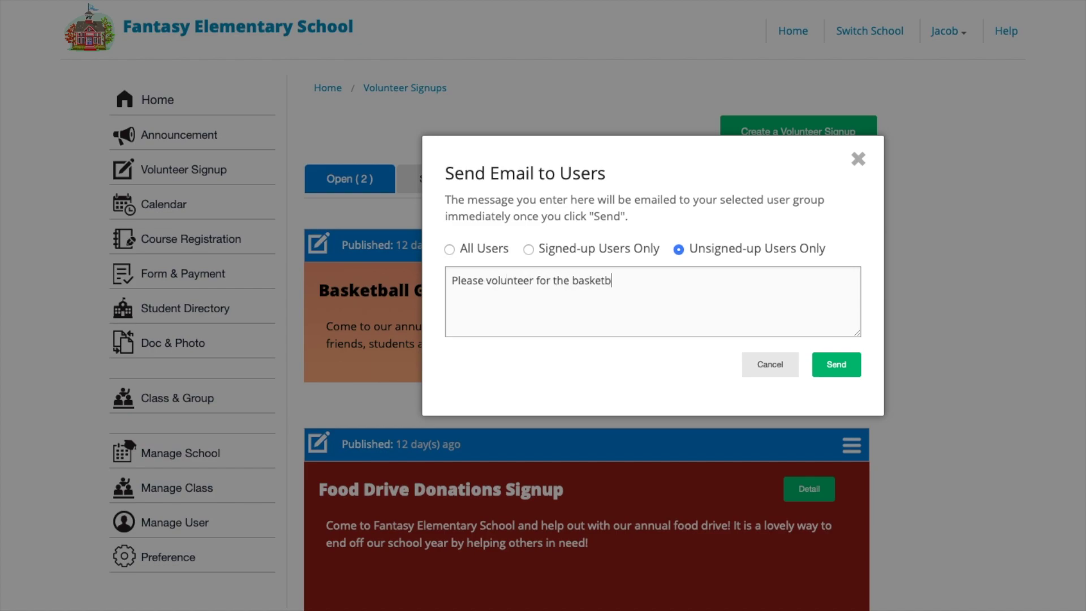
text(all game! We need a few more)
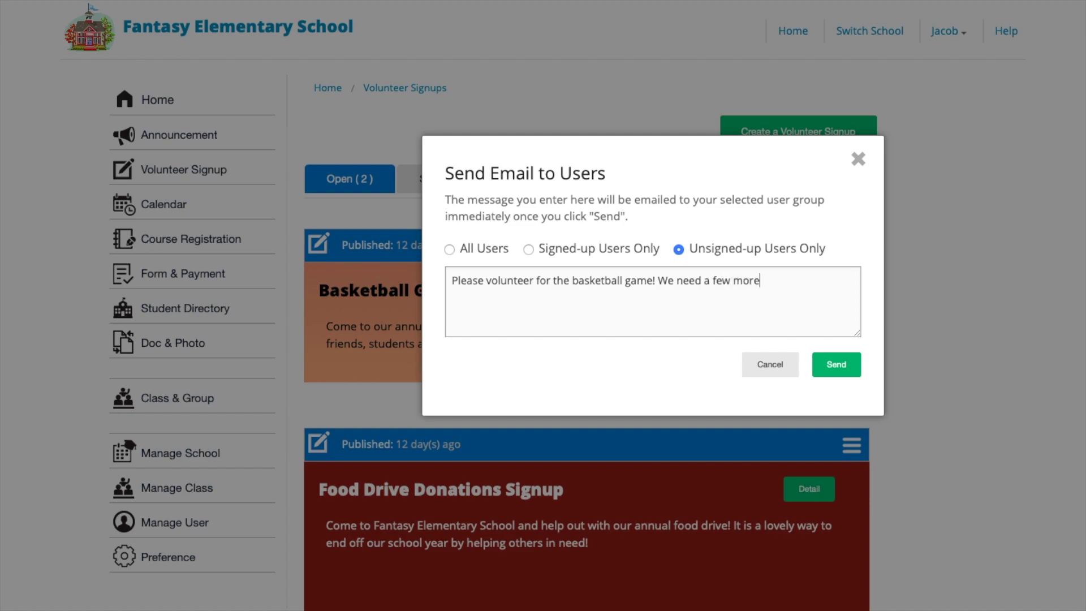
text( volunteers. Thank you!)
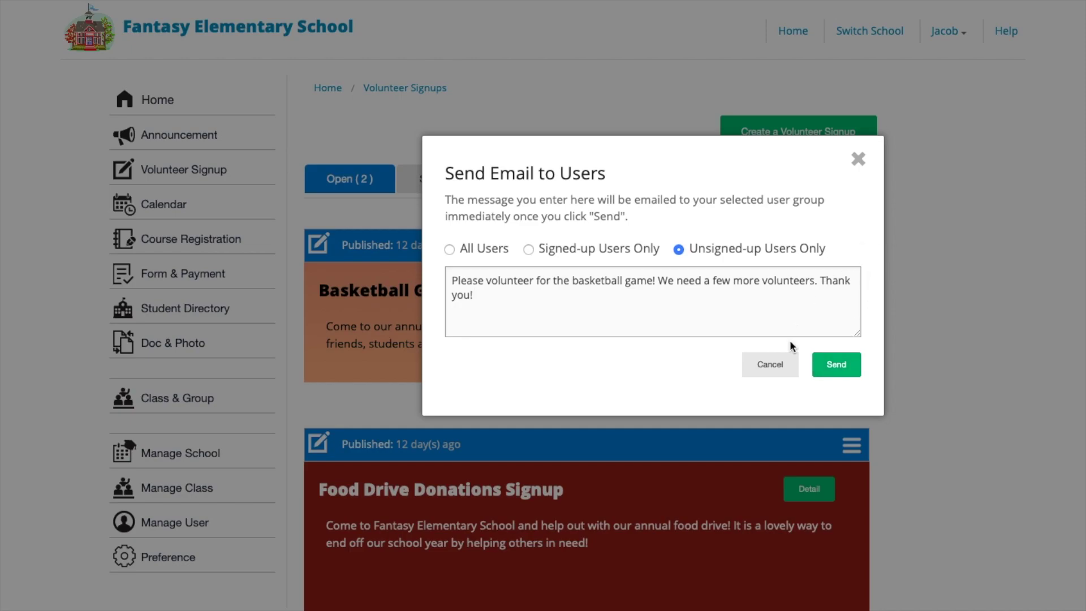
click(780, 369)
- Move Basketball Game below Food Drive Donations, then try Sign Up For Others on Food Drive
click(854, 245)
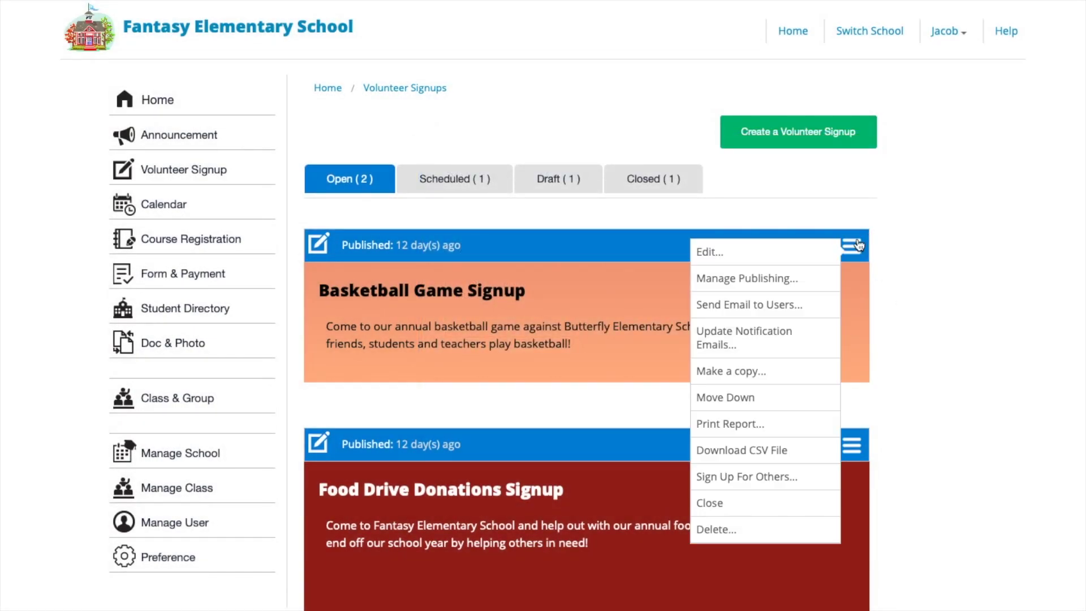
click(805, 401)
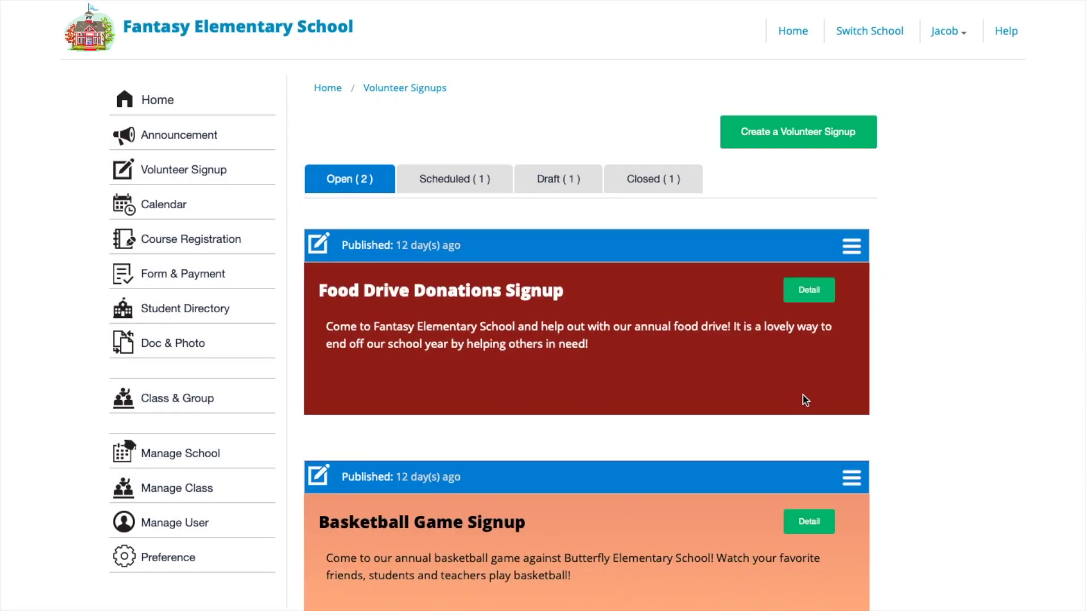
click(851, 245)
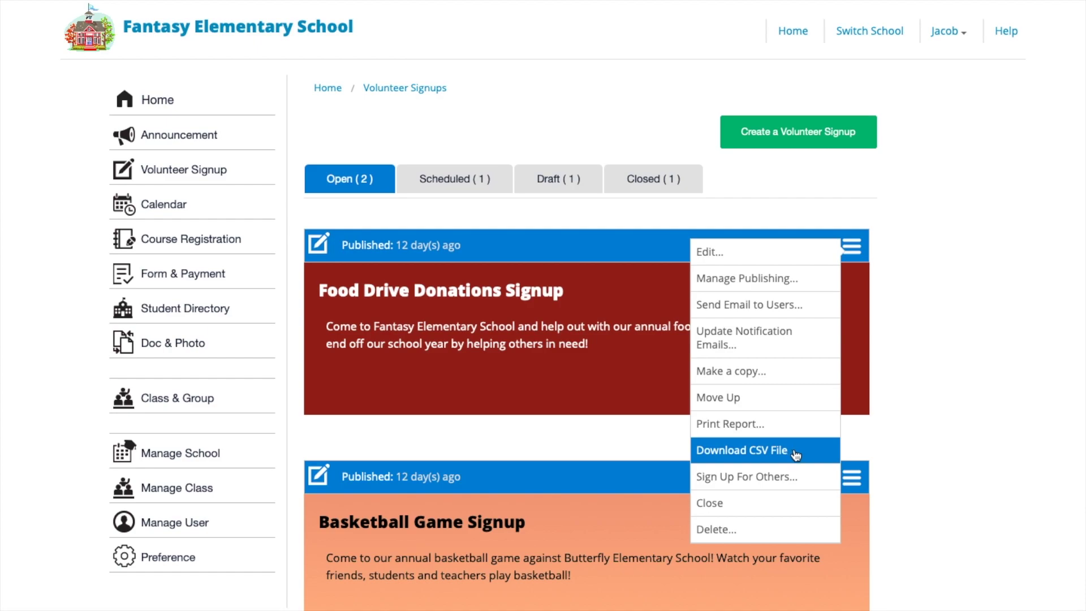
click(809, 482)
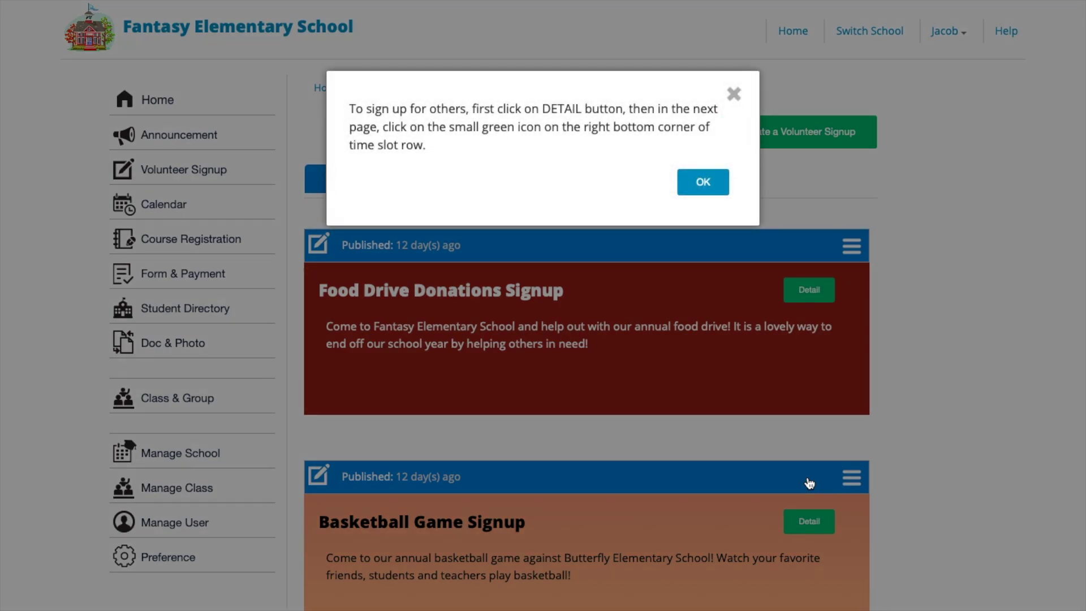
click(711, 184)
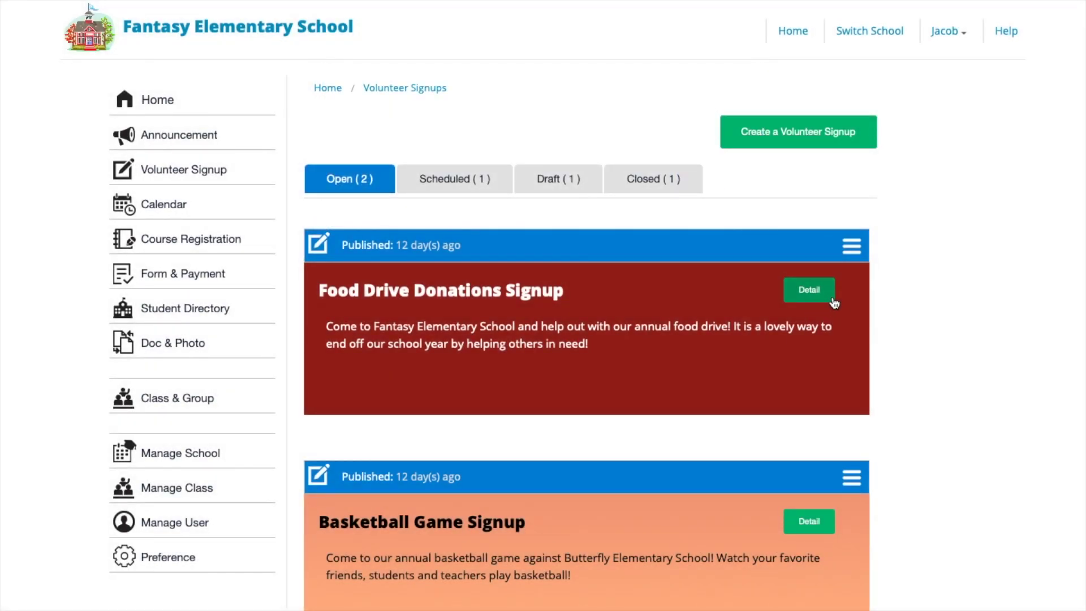
- Open the Food Drive Donations details and start signing someone up for the Jun 28 slot
click(832, 301)
scroll(810, 391, down, 3)
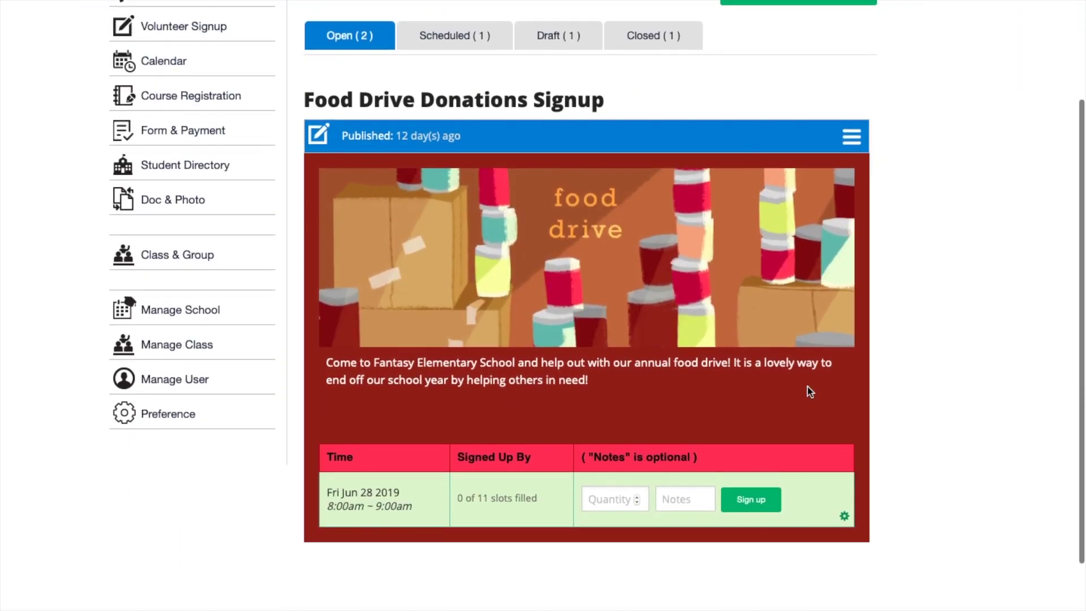
click(844, 521)
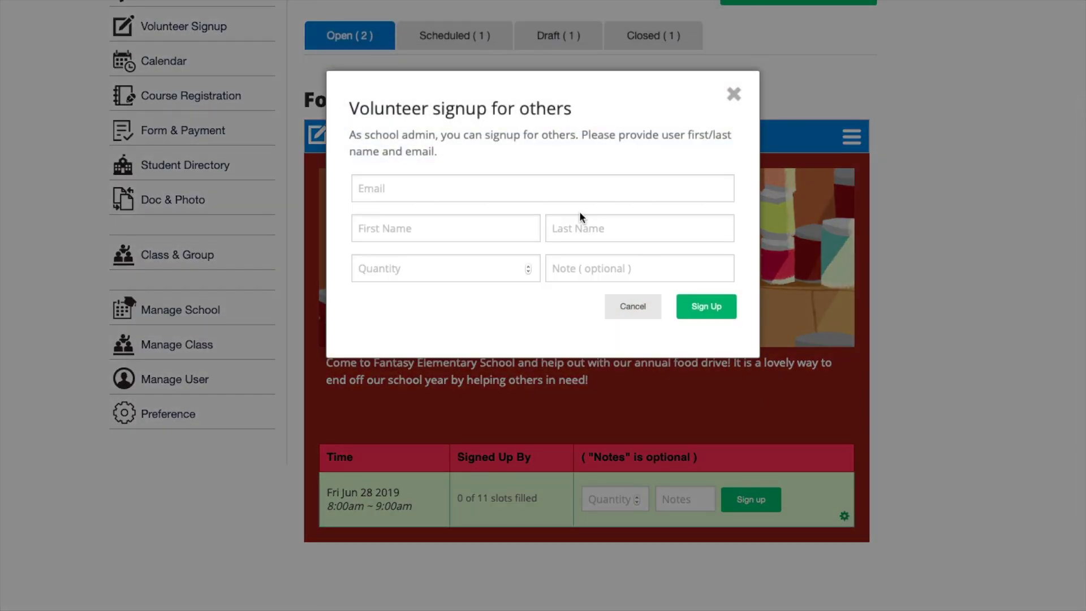
- Sign up the volunteer with their e-mail, first name, last name and quantity 1
click(571, 194)
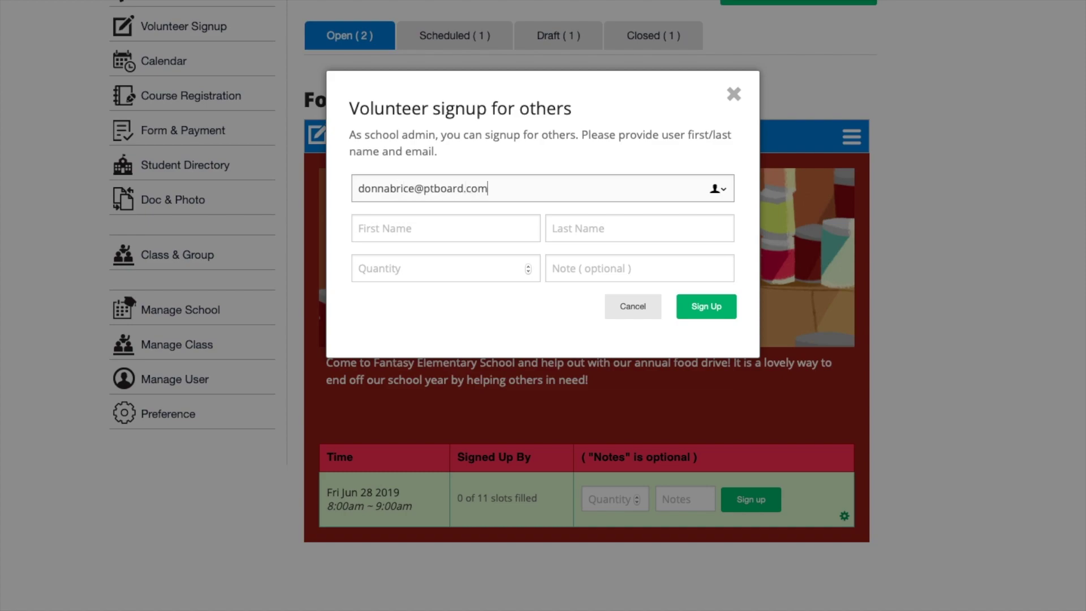
key(Tab)
key(Tab)
click(487, 266)
text(1)
click(700, 307)
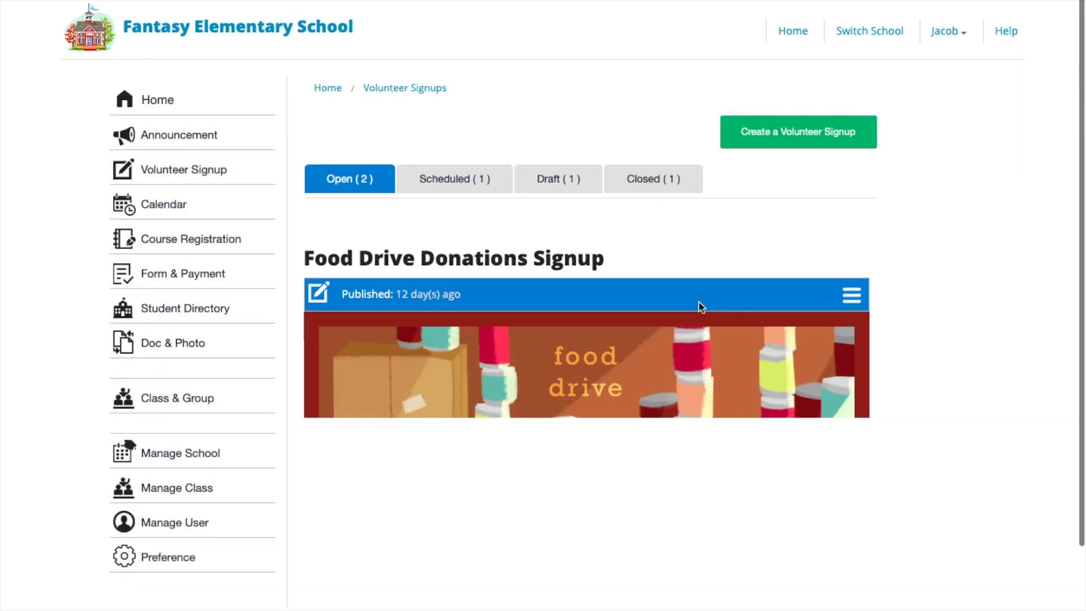
scroll(702, 308, down, 2)
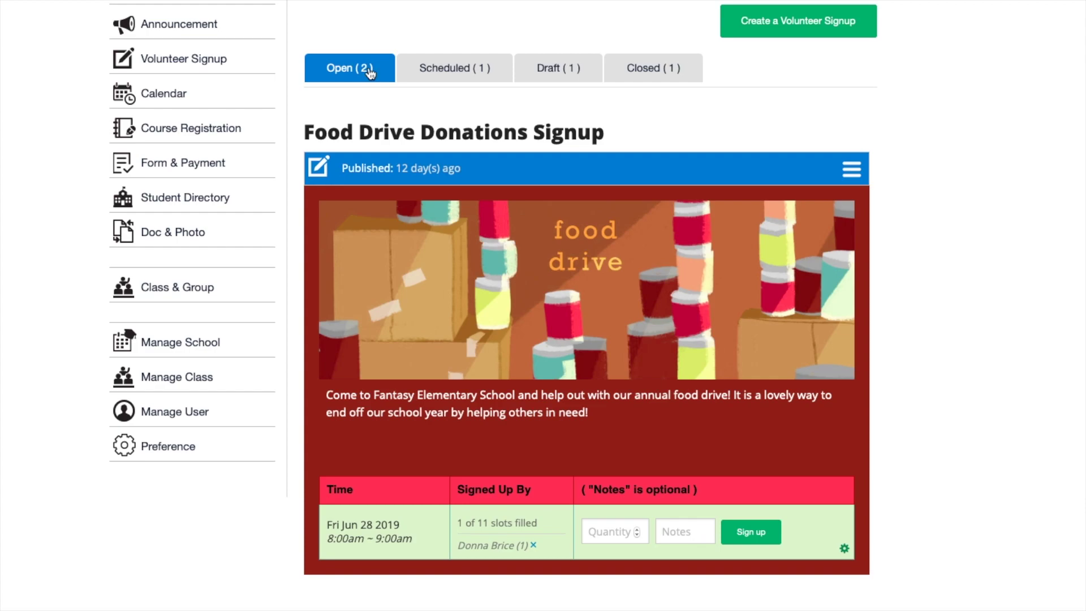
click(851, 168)
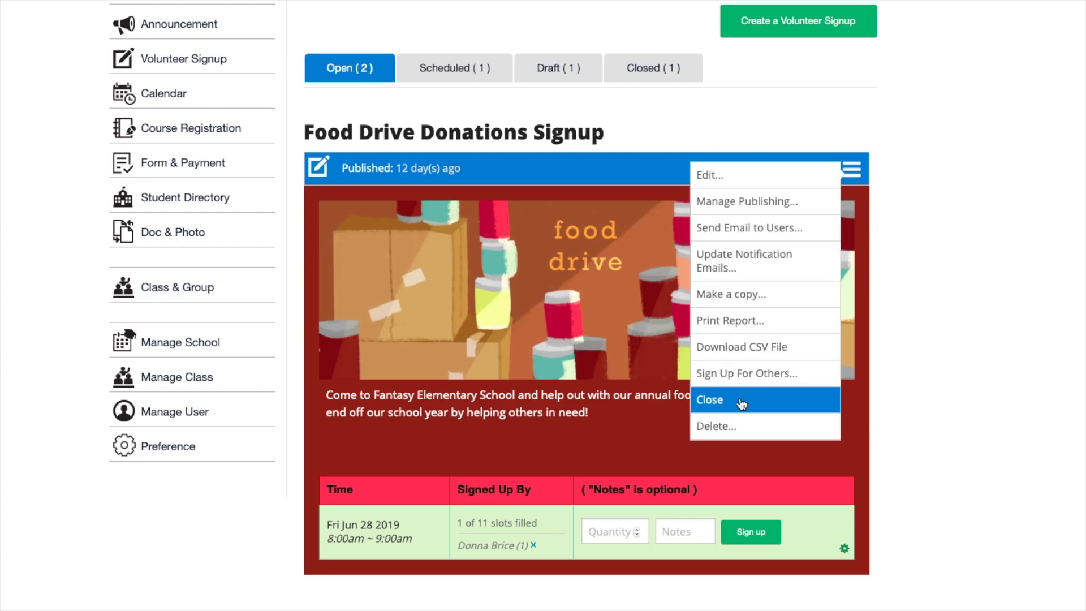